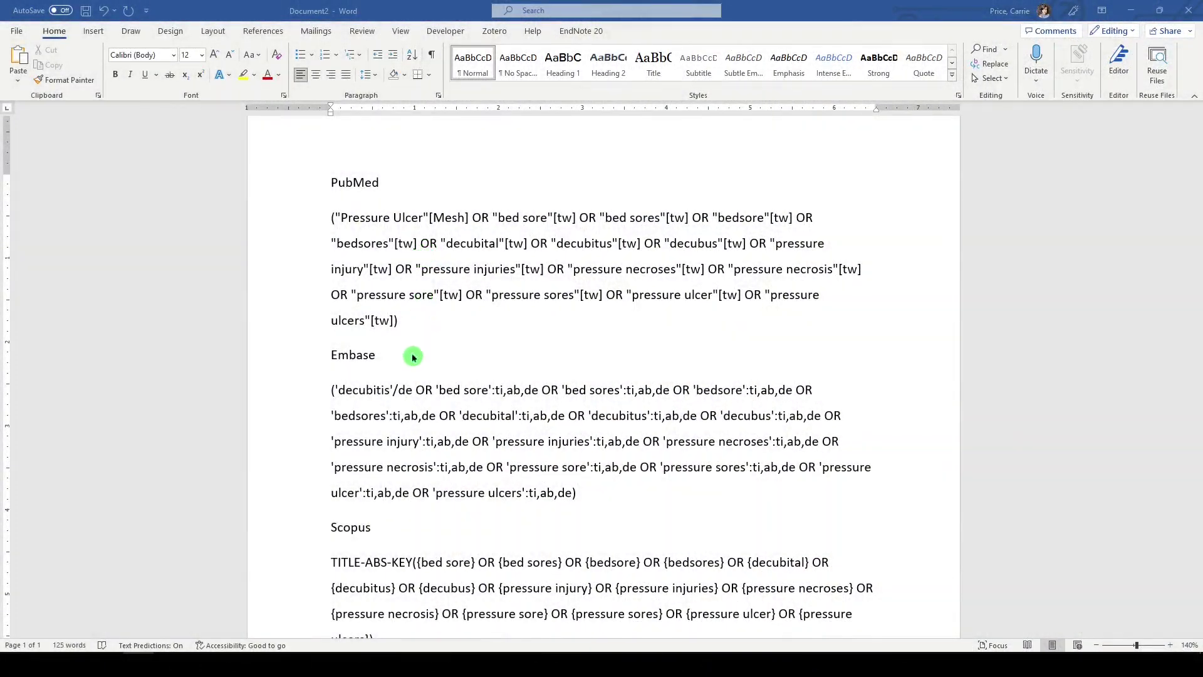
- Apply Heading 1 to the PubMed, Embase and Scopus database labels
scroll(420, 441, down, 1)
scroll(420, 441, down, 1)
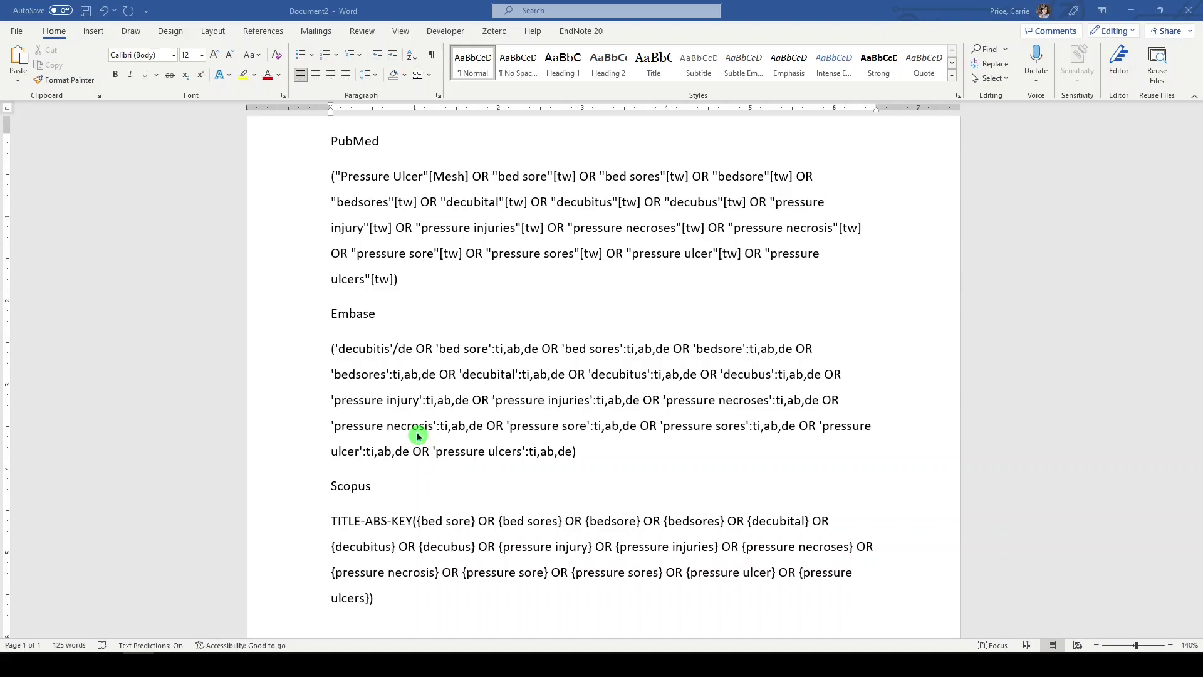
drag(382, 141, 328, 143)
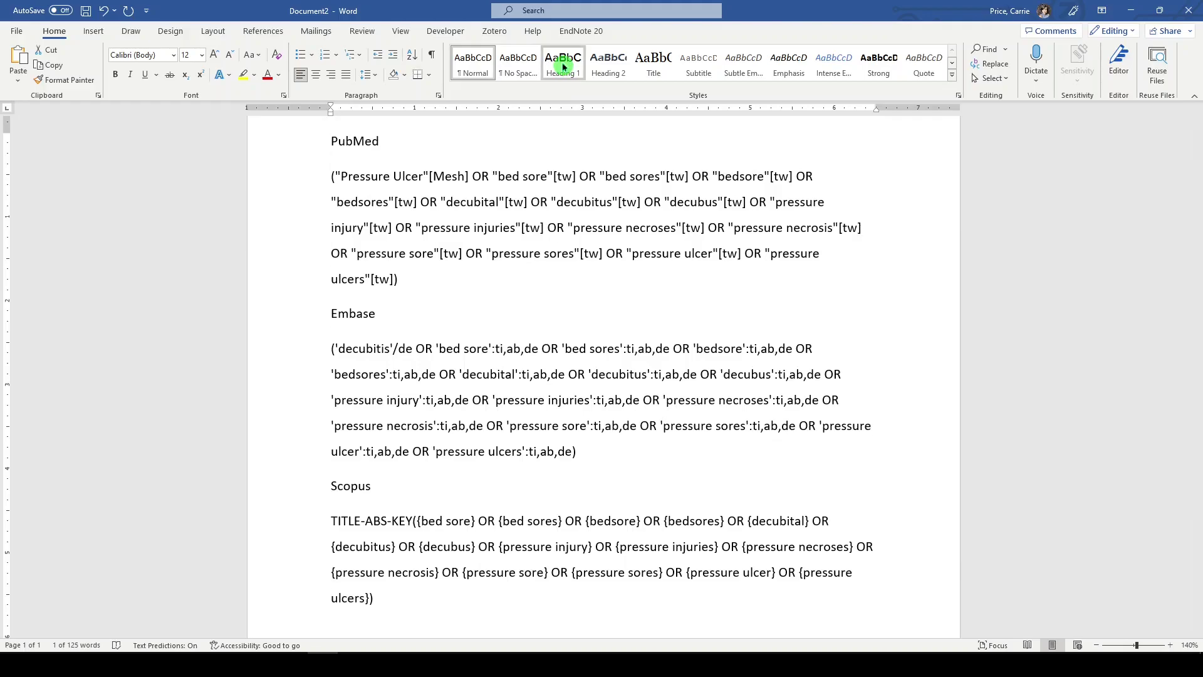
click(563, 67)
drag(452, 317, 326, 322)
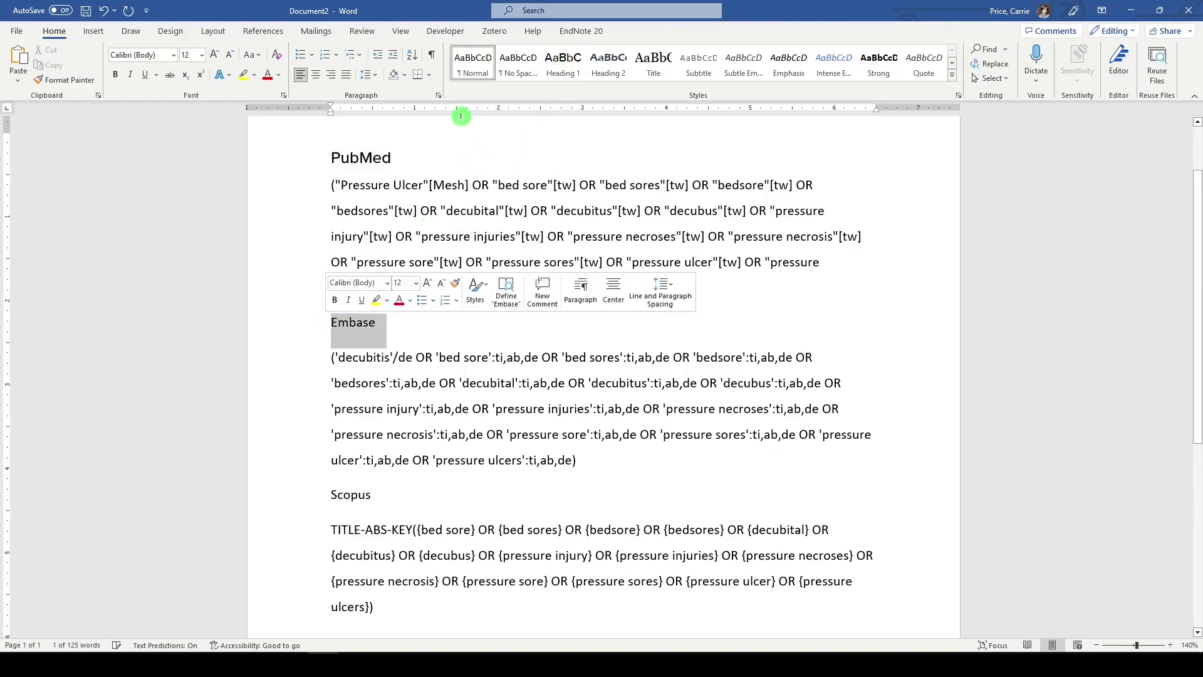
click(563, 67)
click(380, 494)
drag(381, 494, 326, 495)
click(562, 67)
- Duplicate the PubMed block at the document end and retitle it 'CINAHL Plus with Full Text'
scroll(485, 398, down, 2)
scroll(485, 398, up, 3)
click(494, 331)
drag(386, 329, 308, 201)
key(ctrl+c)
scroll(379, 494, down, 5)
click(379, 494)
key(ctrl+v)
drag(352, 438, 327, 438)
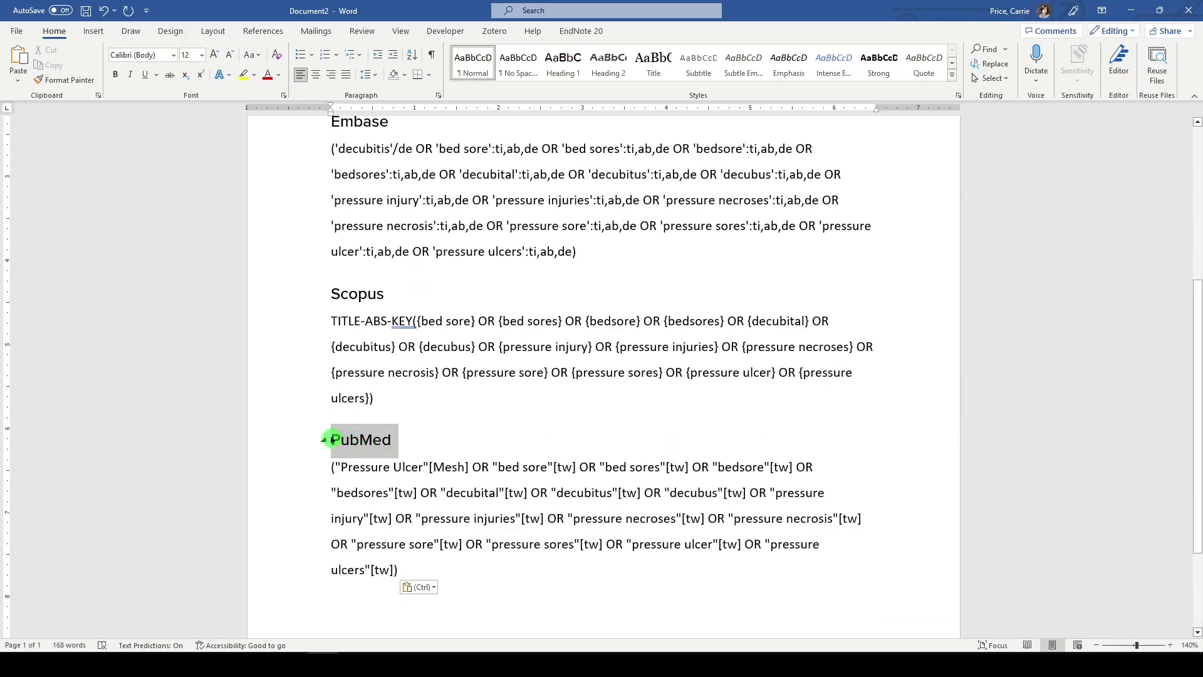
text(CINAHL Plus with Full Text)
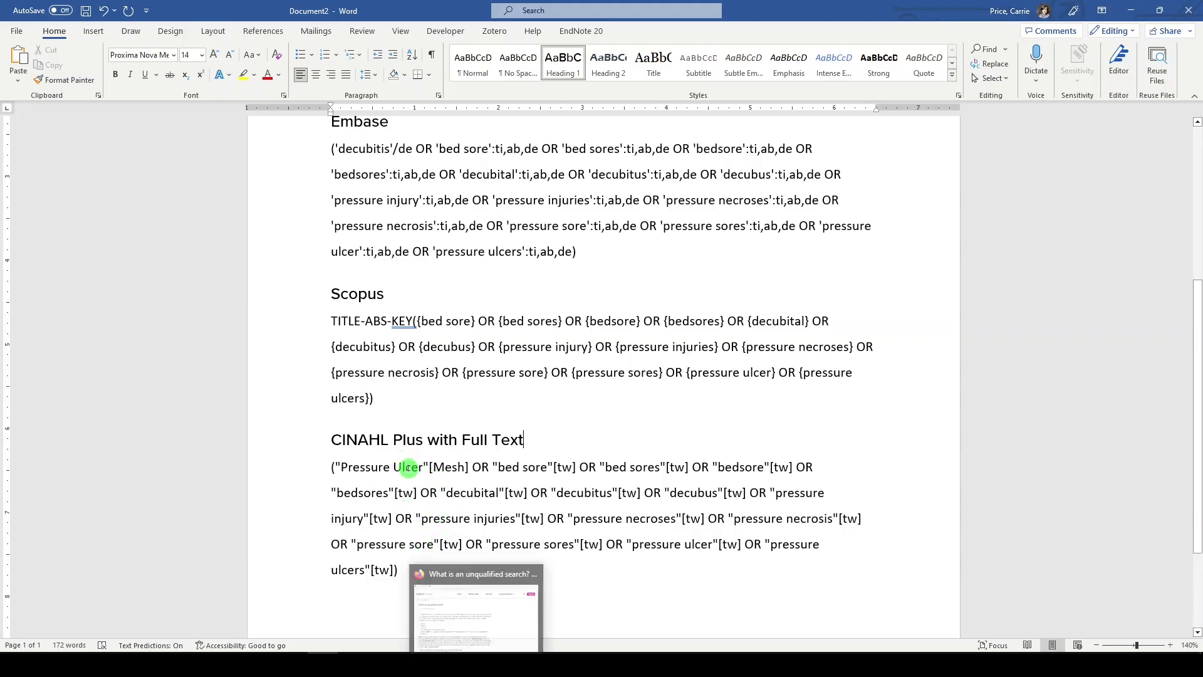
drag(439, 467, 358, 464)
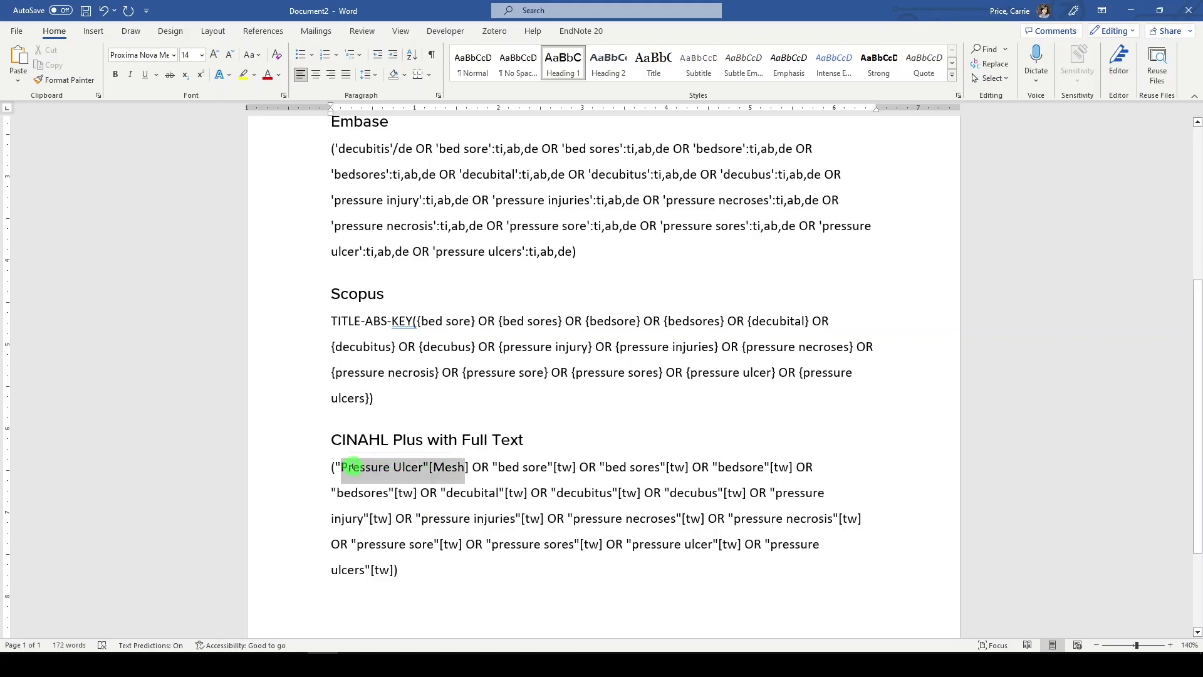
key(alt+Tab)
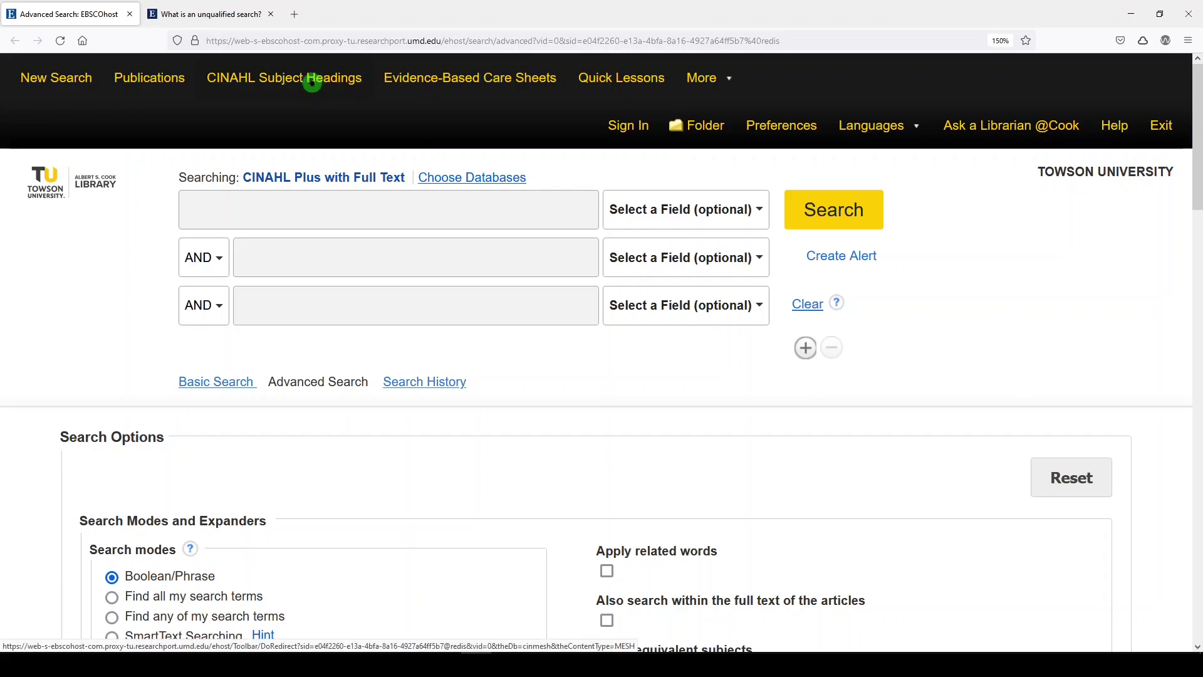
- Browse CINAHL Subject Headings for 'pressure ulcer' and review the matching headings
click(306, 82)
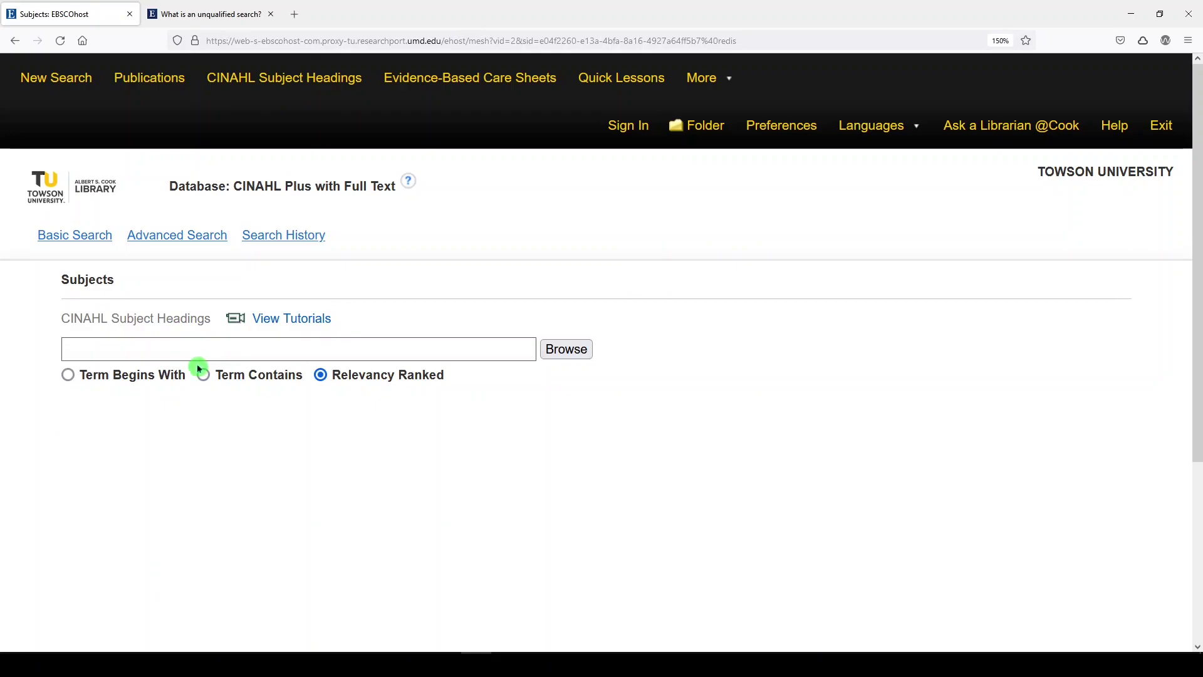
click(194, 352)
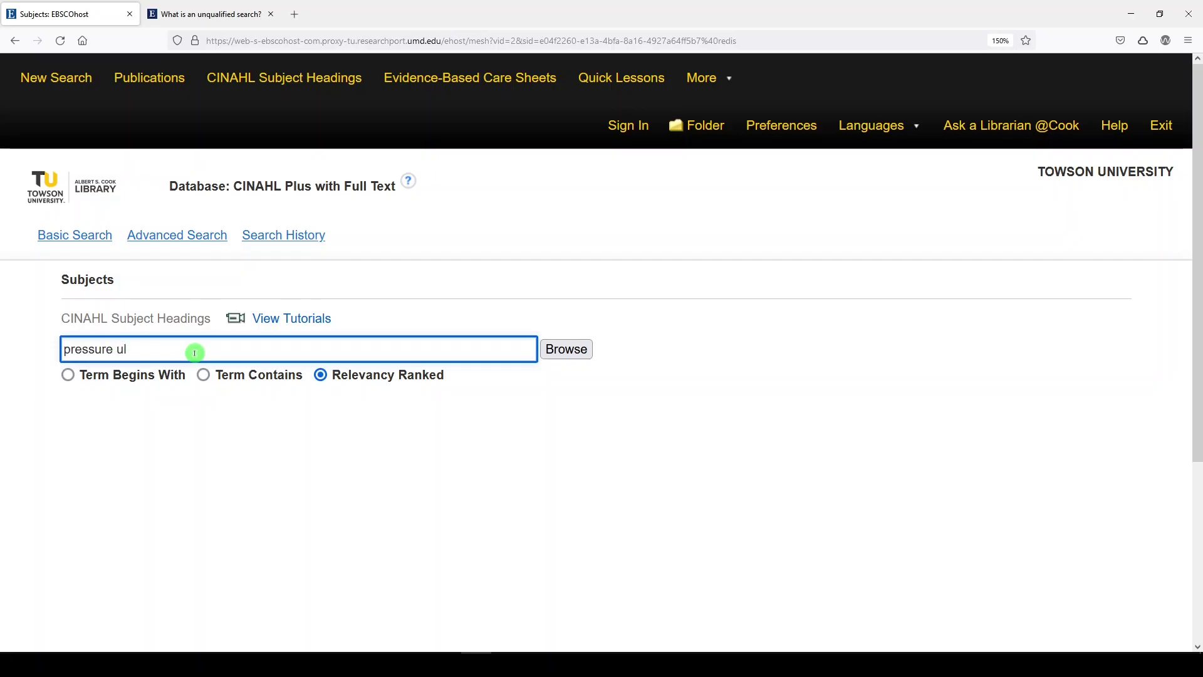
key(Return)
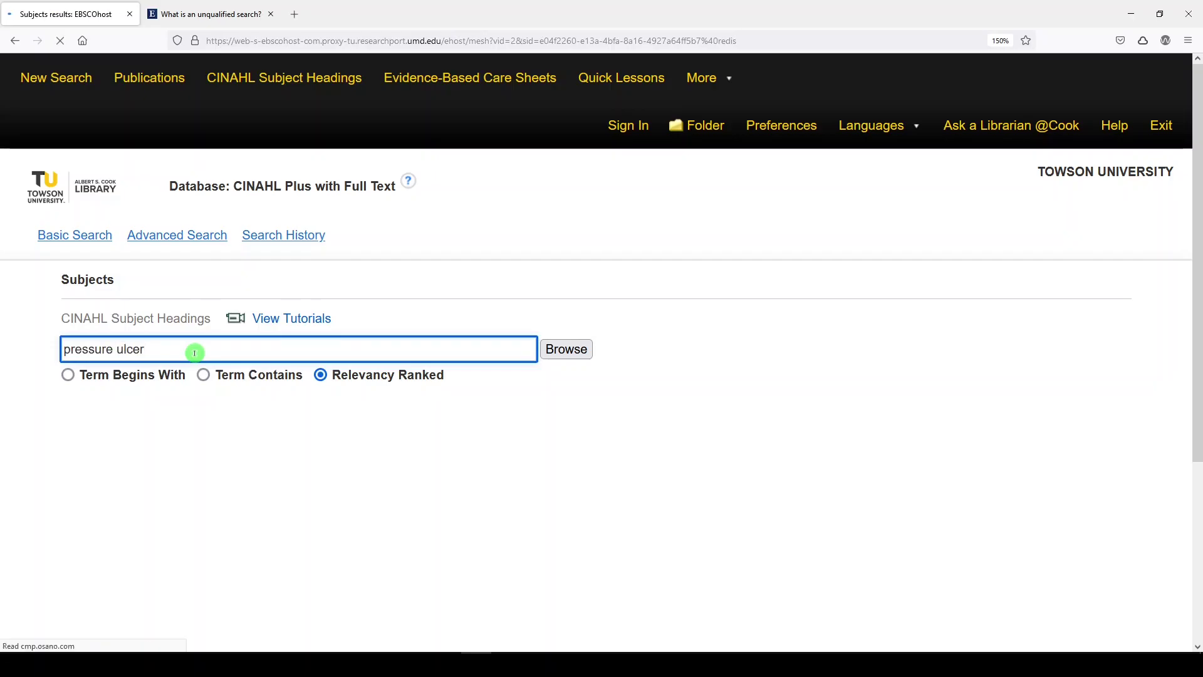
scroll(195, 356, down, 3)
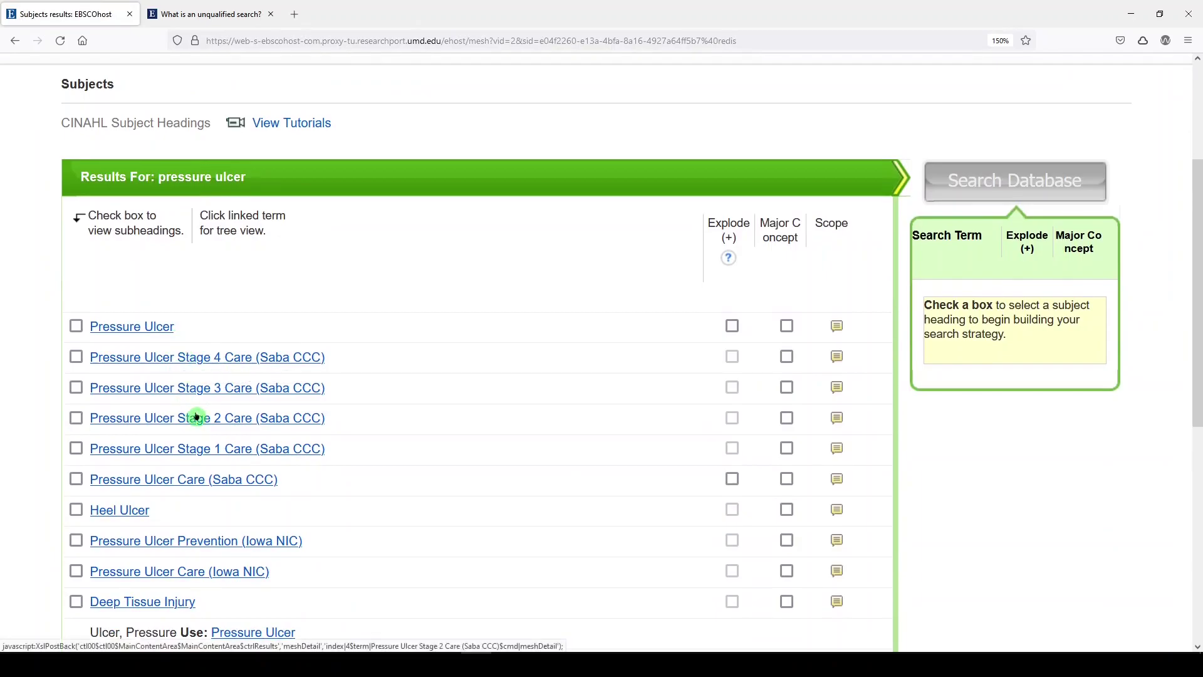
scroll(194, 417, down, 2)
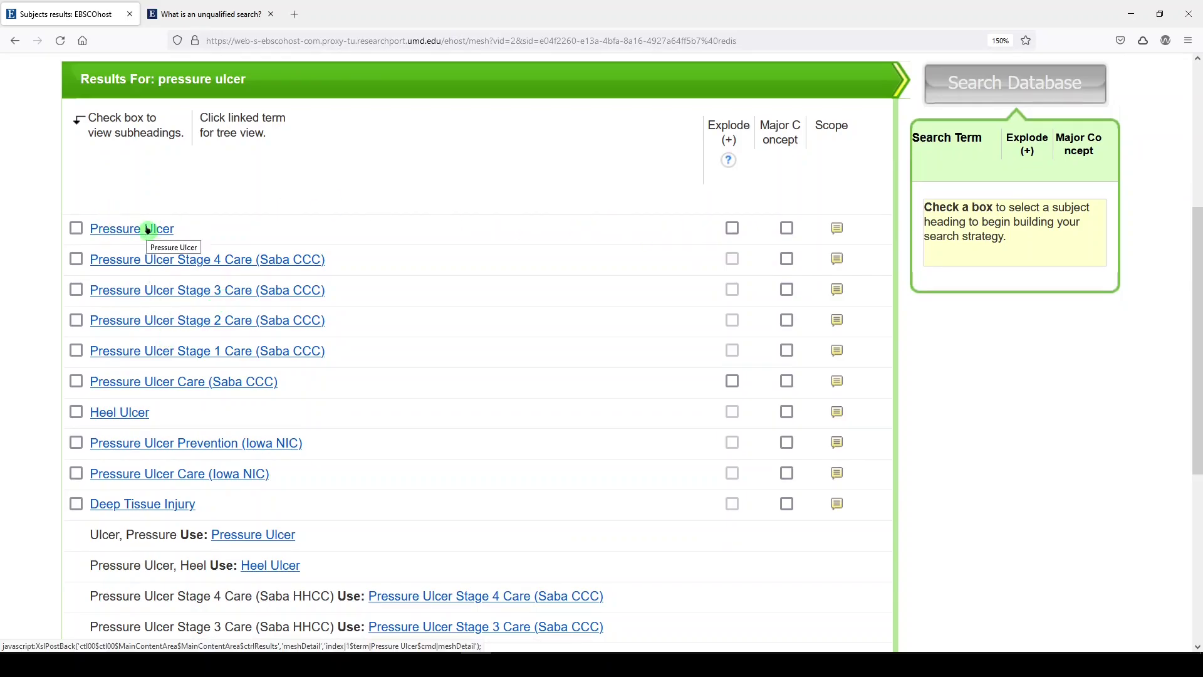
- Read the Pressure Ulcer scope note, then view its tree position under Skin Ulcer
click(837, 230)
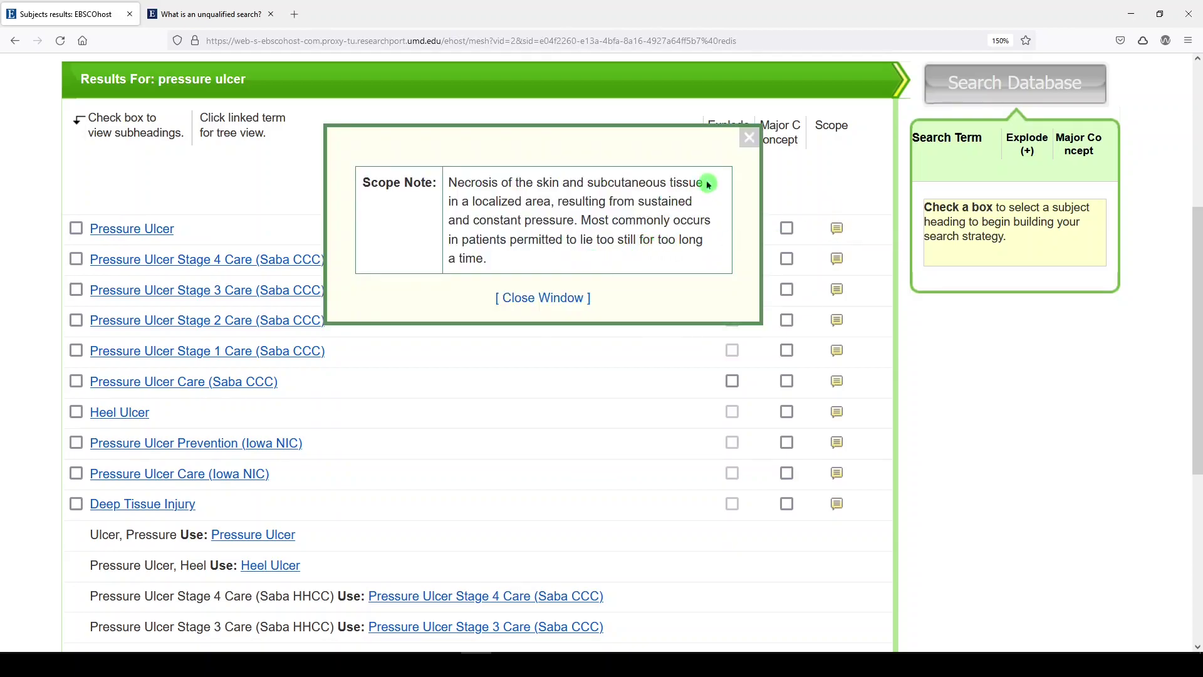
click(754, 132)
click(154, 229)
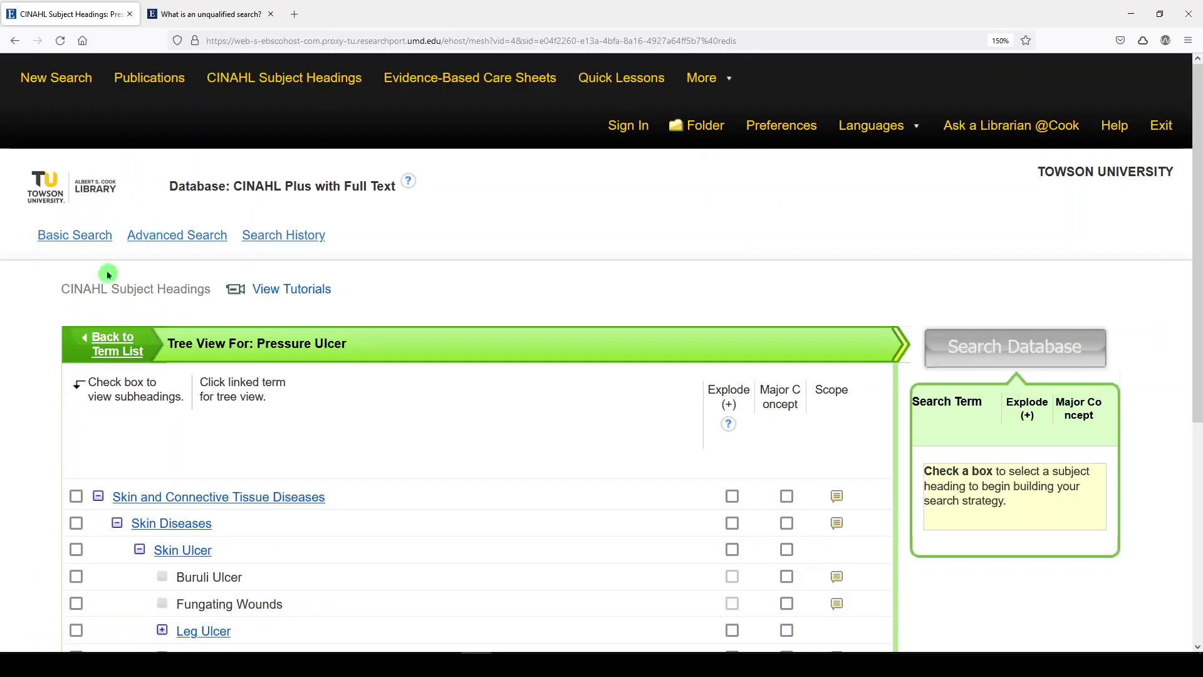
scroll(264, 397, down, 2)
scroll(276, 401, down, 2)
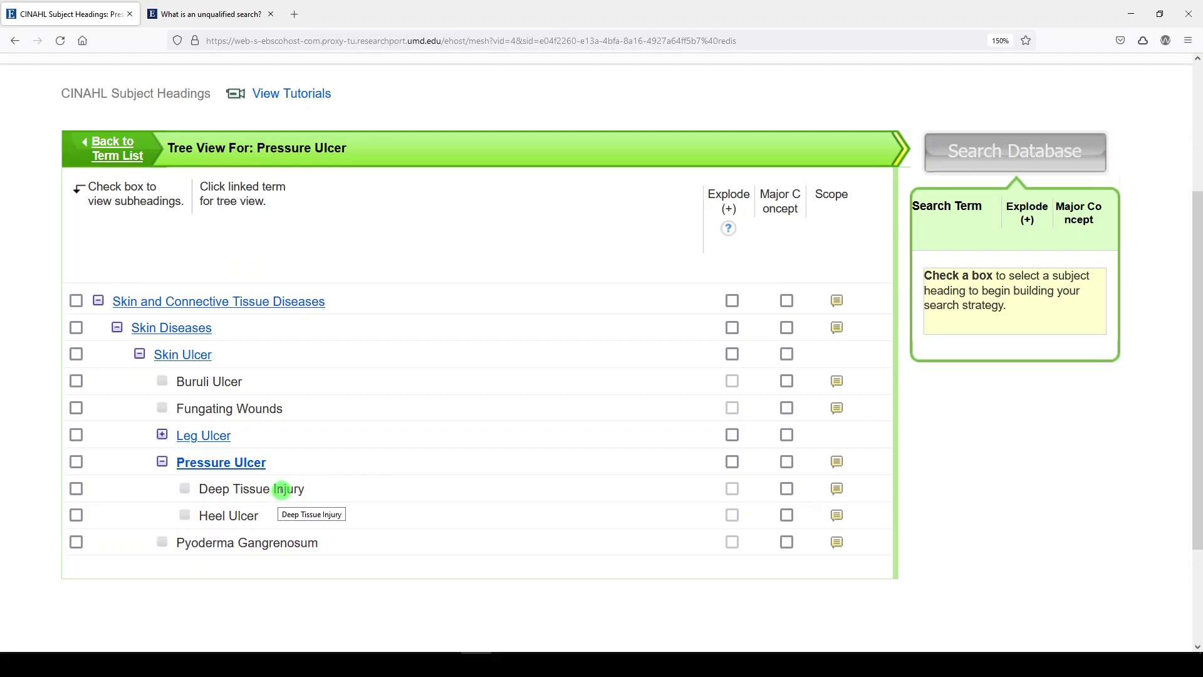
- Search on the Pressure Ulcer heading (15,138 results) and copy the (MH "Pressure Ulcer") query
click(76, 461)
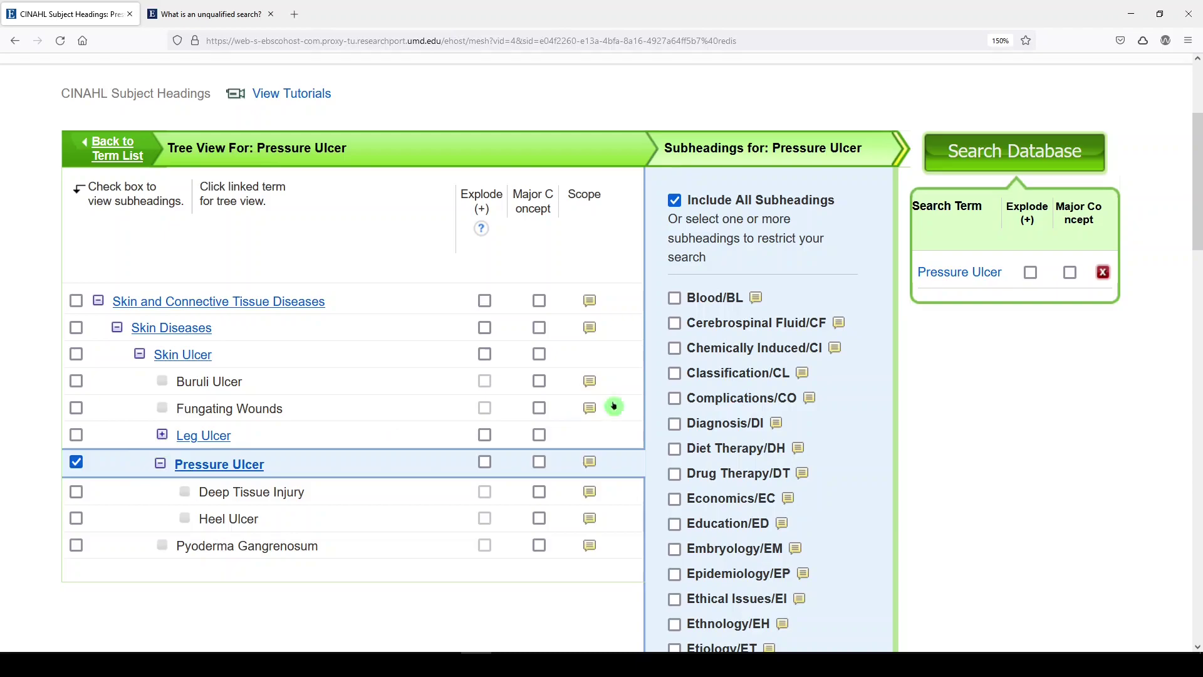
click(994, 170)
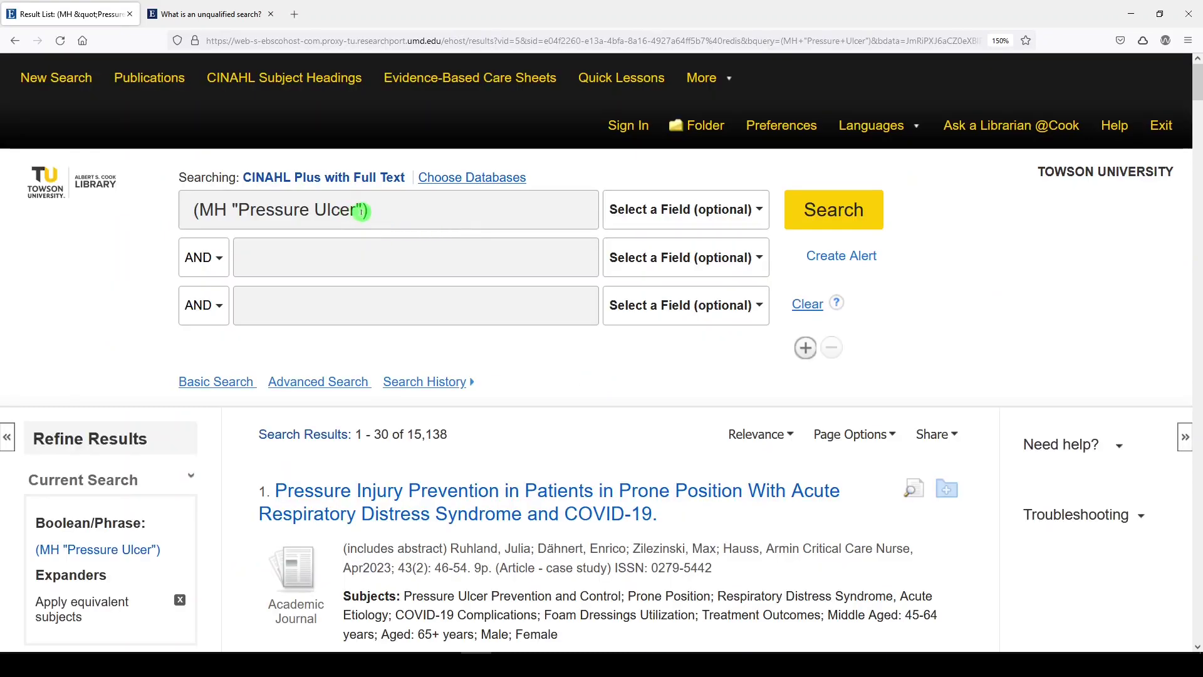
drag(370, 211, 155, 207)
key(ctrl+c)
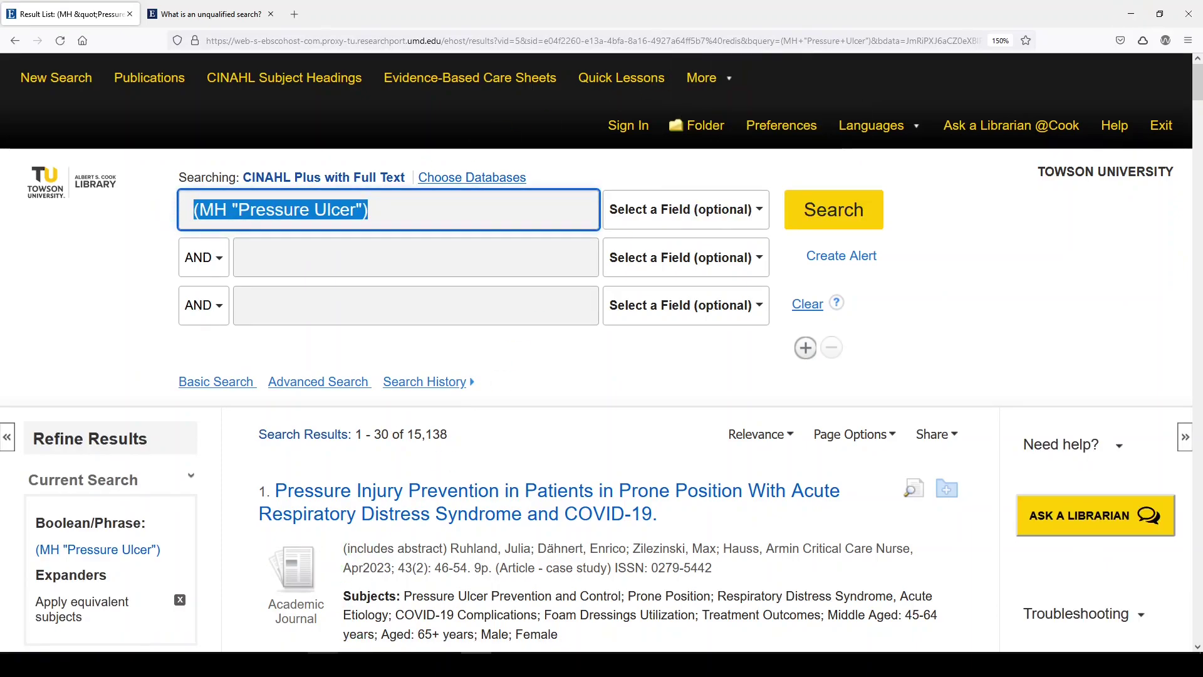
click(362, 638)
- Replace the MeSH term with (MH "Pressure Ulcer"), fix parentheses, and remove every [tw] tag
key(ctrl+v)
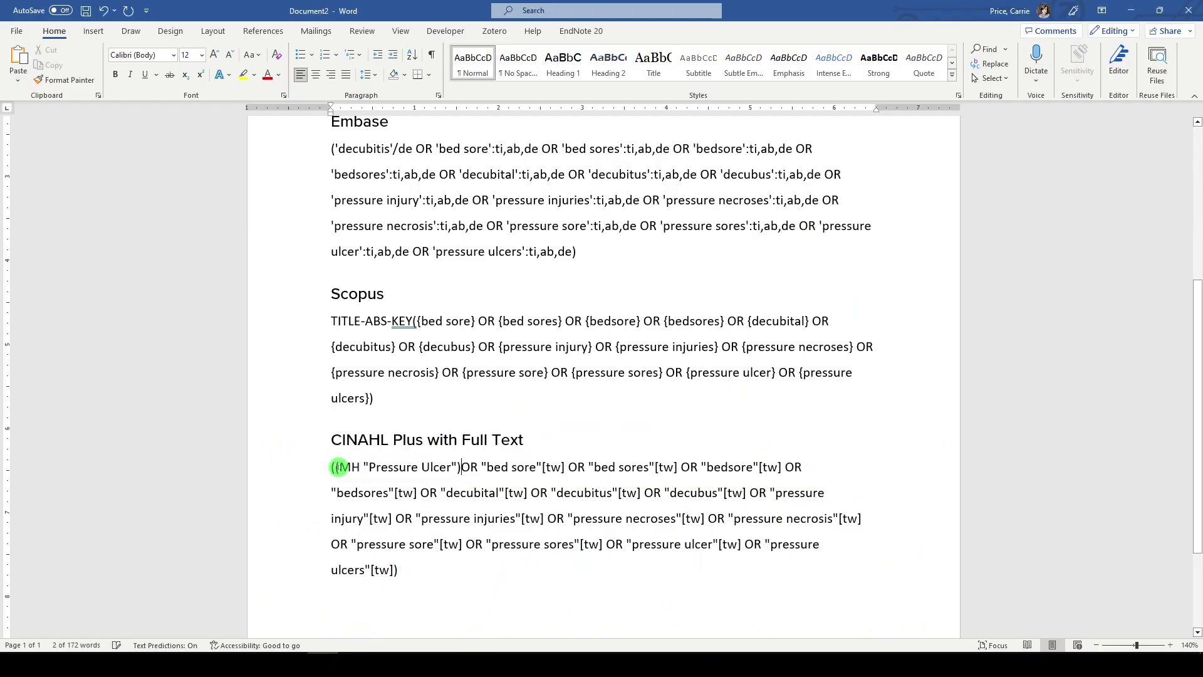
key(BackSpace)
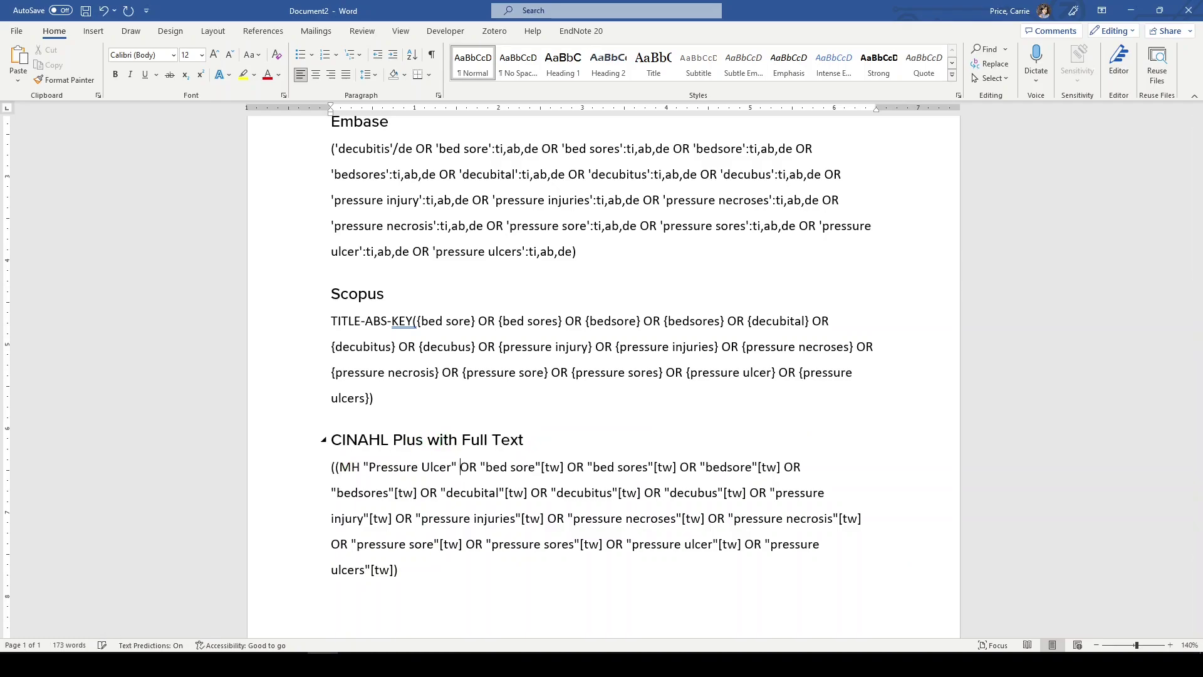
click(336, 471)
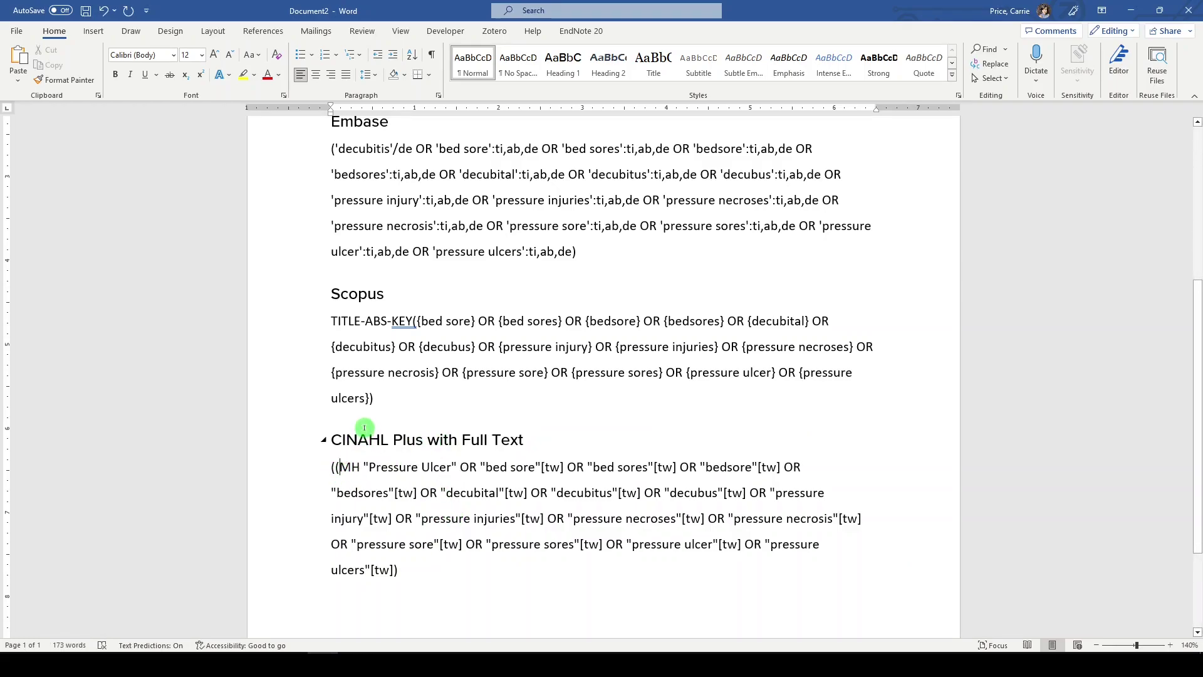
key(BackSpace)
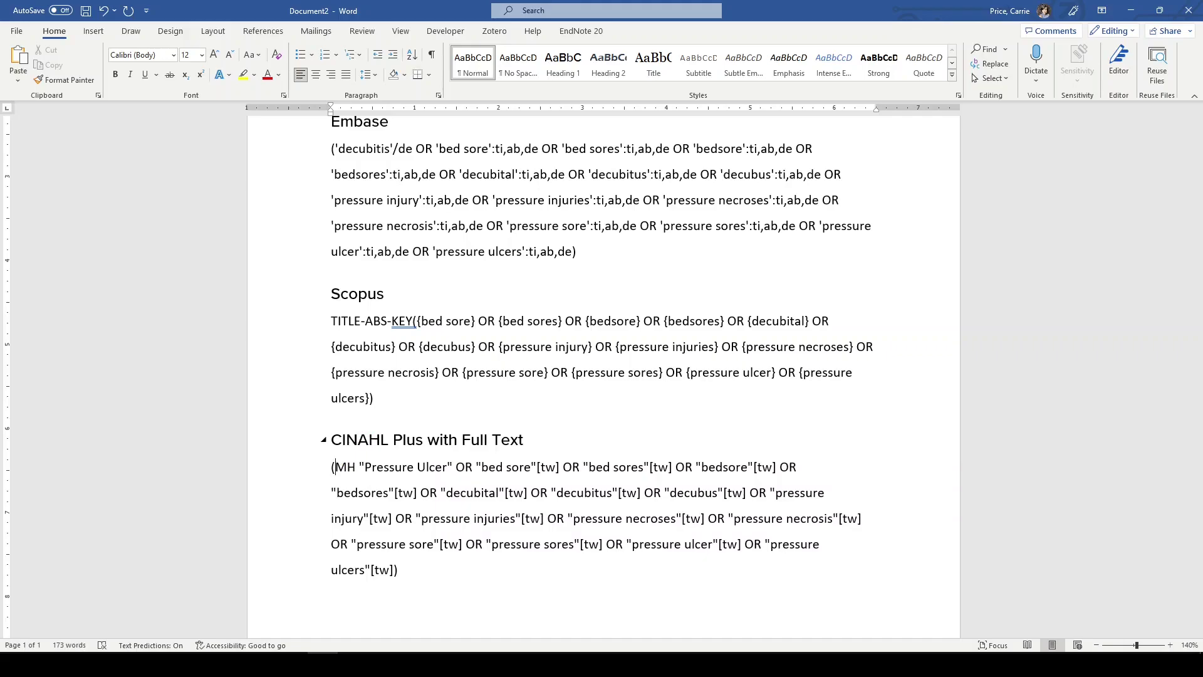
drag(401, 569, 325, 471)
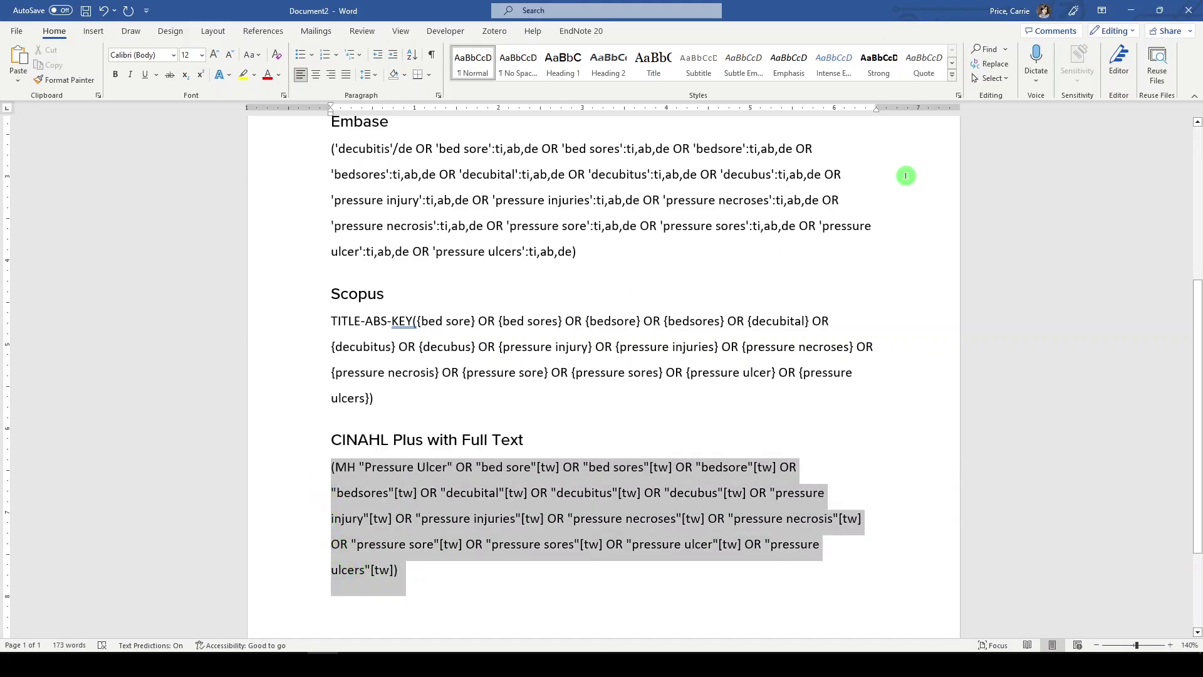
click(984, 68)
click(664, 379)
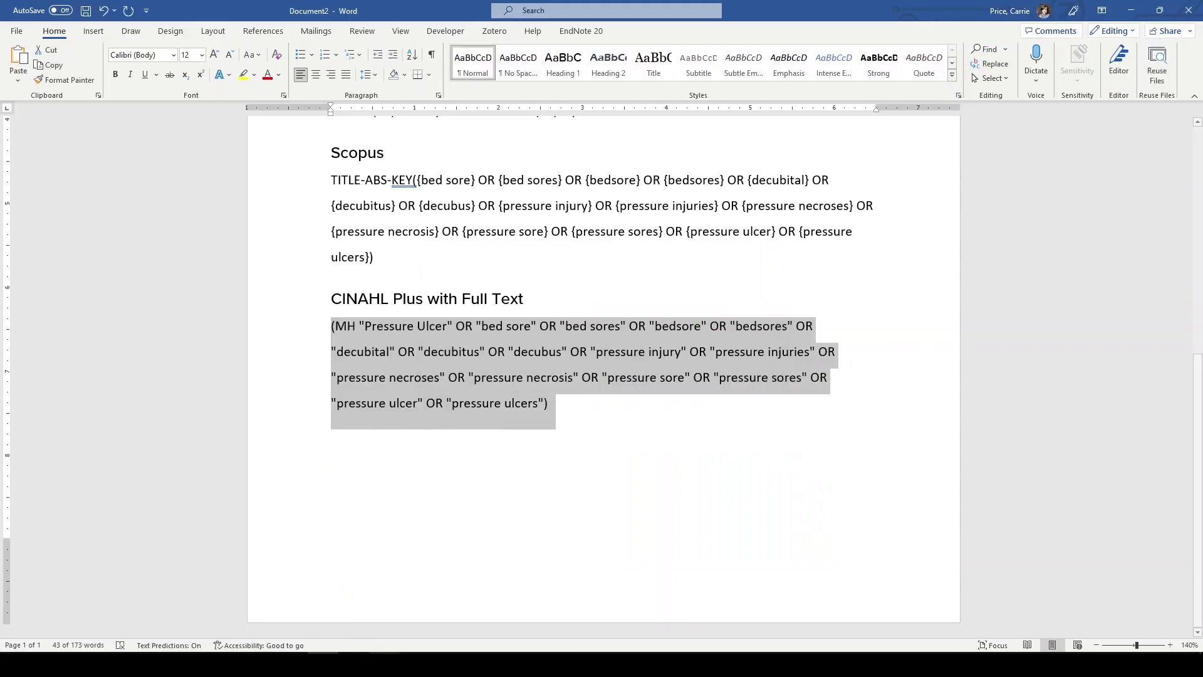
key(alt+Tab)
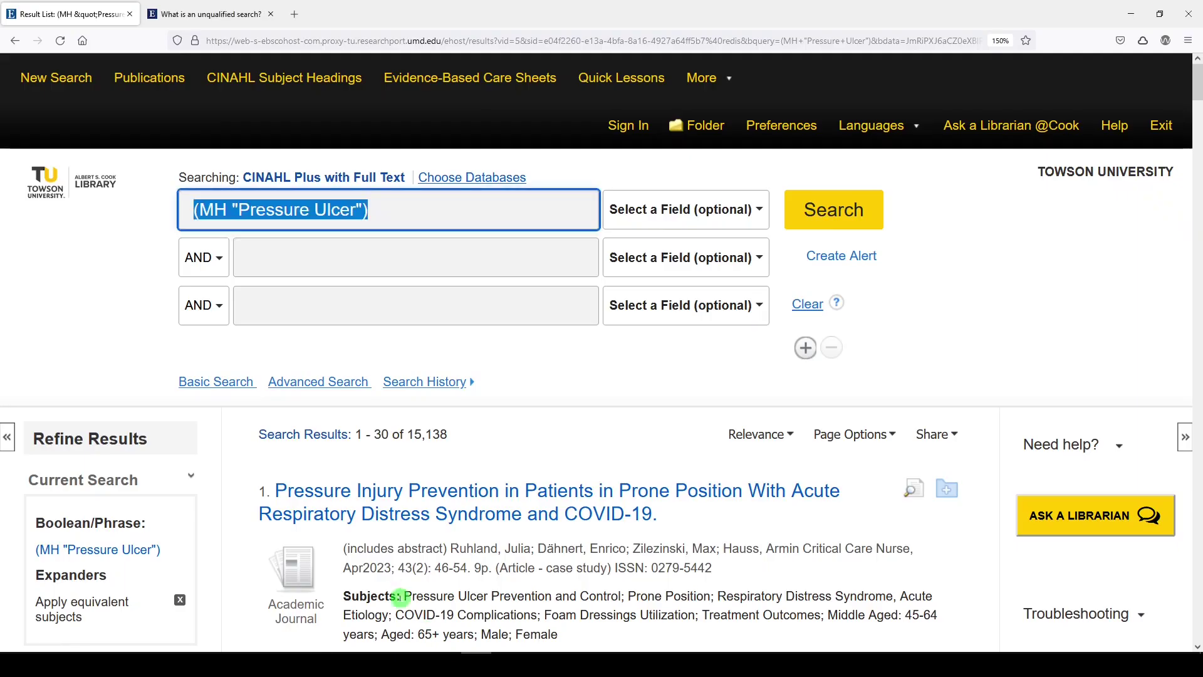
- Switch to the 'What is an unqualified search?' help article tab
click(233, 9)
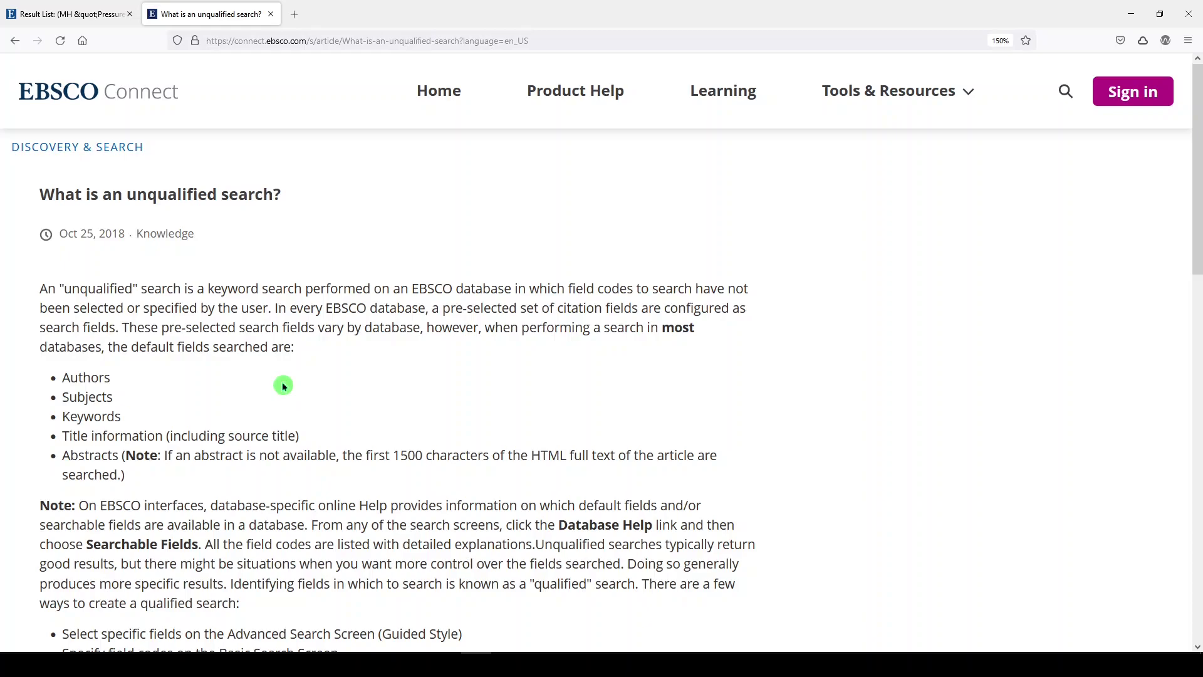
- Select and copy the entire CINAHL Plus with Full Text search string in Word
key(alt+Tab)
click(550, 428)
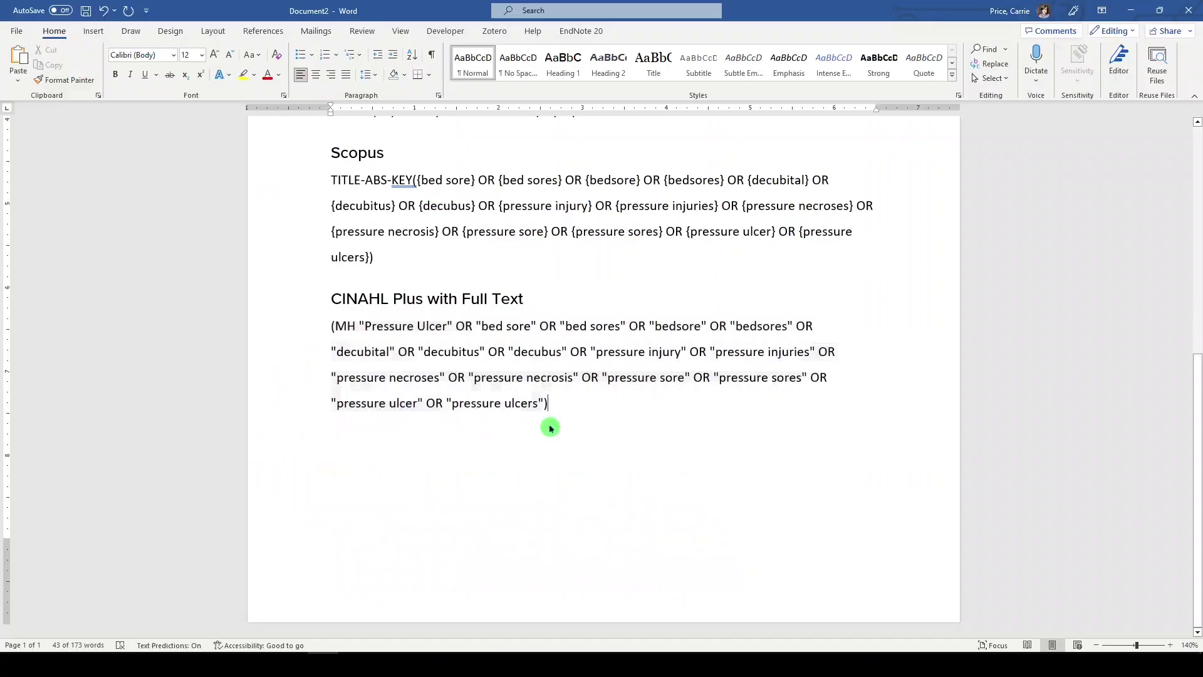
drag(558, 403, 327, 338)
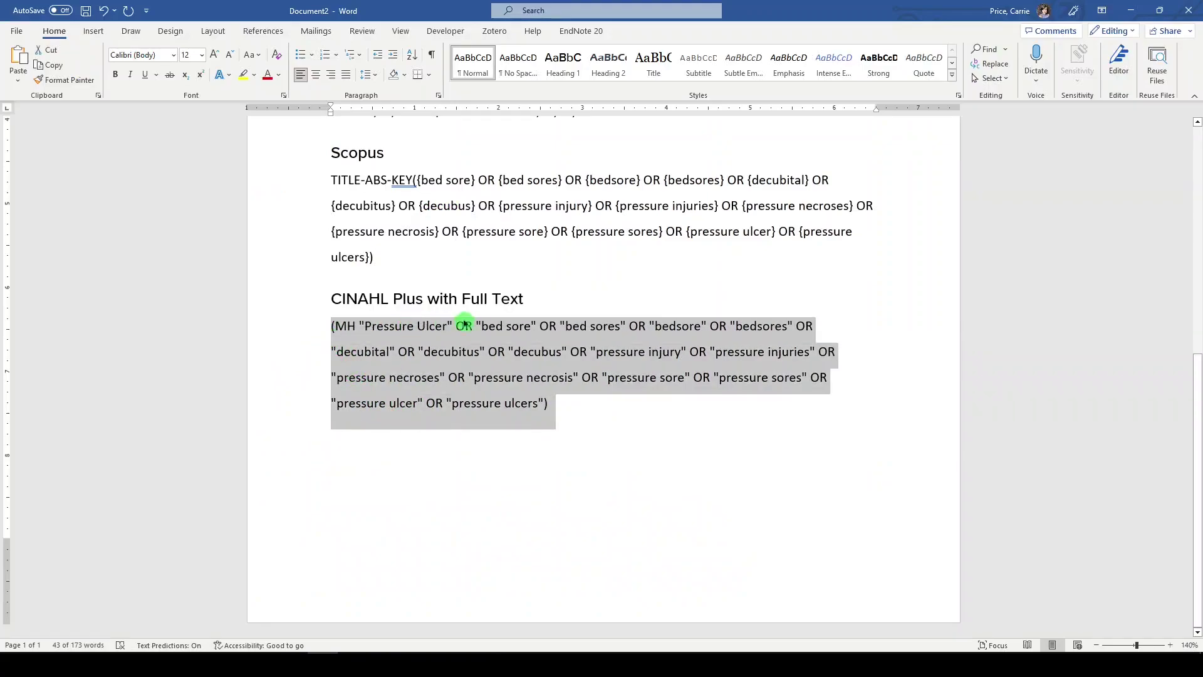
key(alt+Tab)
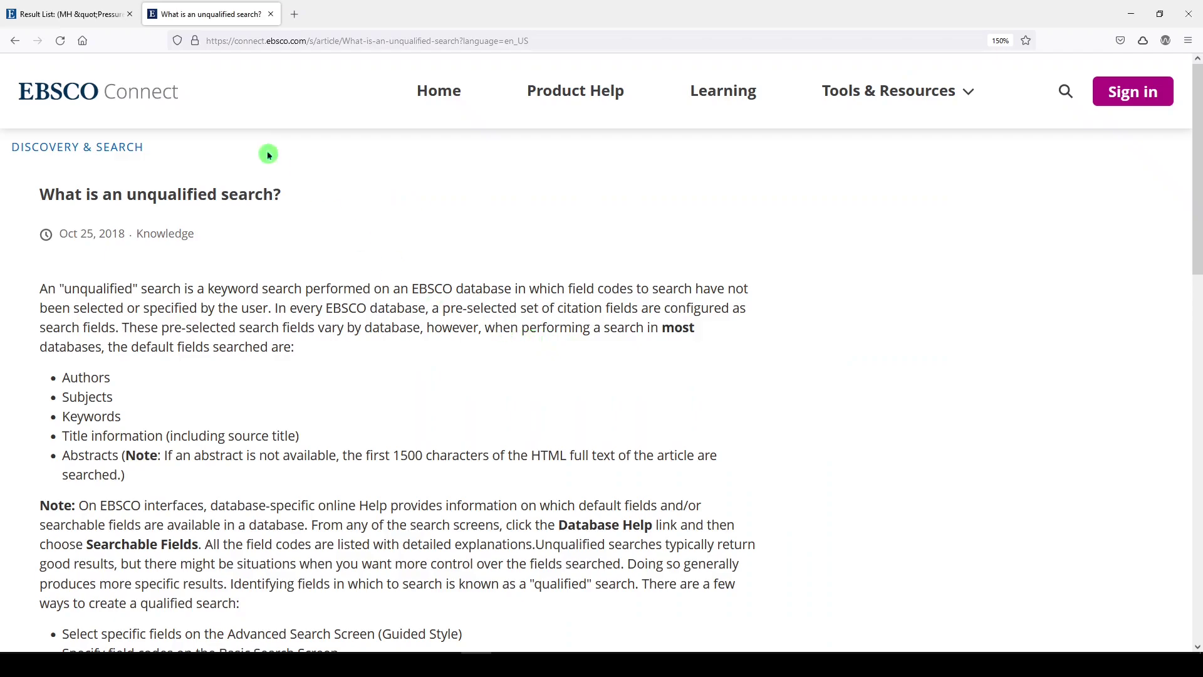
- Replace the MH-only query with the pasted heading-plus-keywords string and run it, getting 19,059 results
click(59, 10)
drag(394, 209, 128, 196)
key(BackSpace)
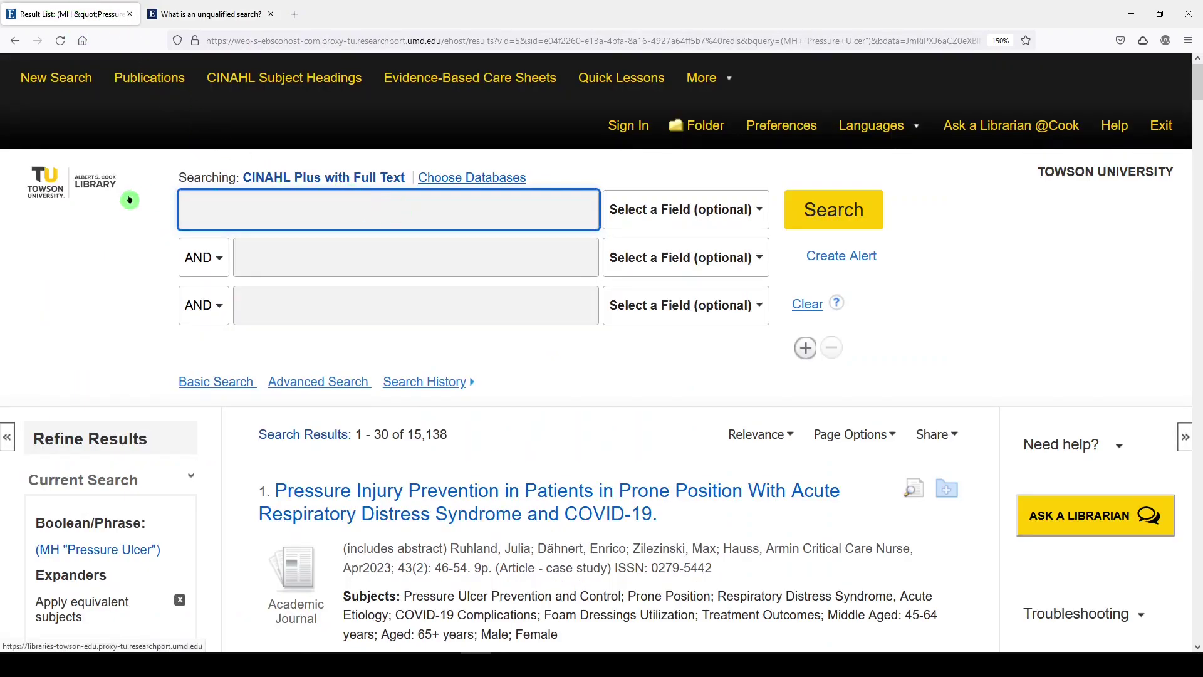
key(ctrl+v)
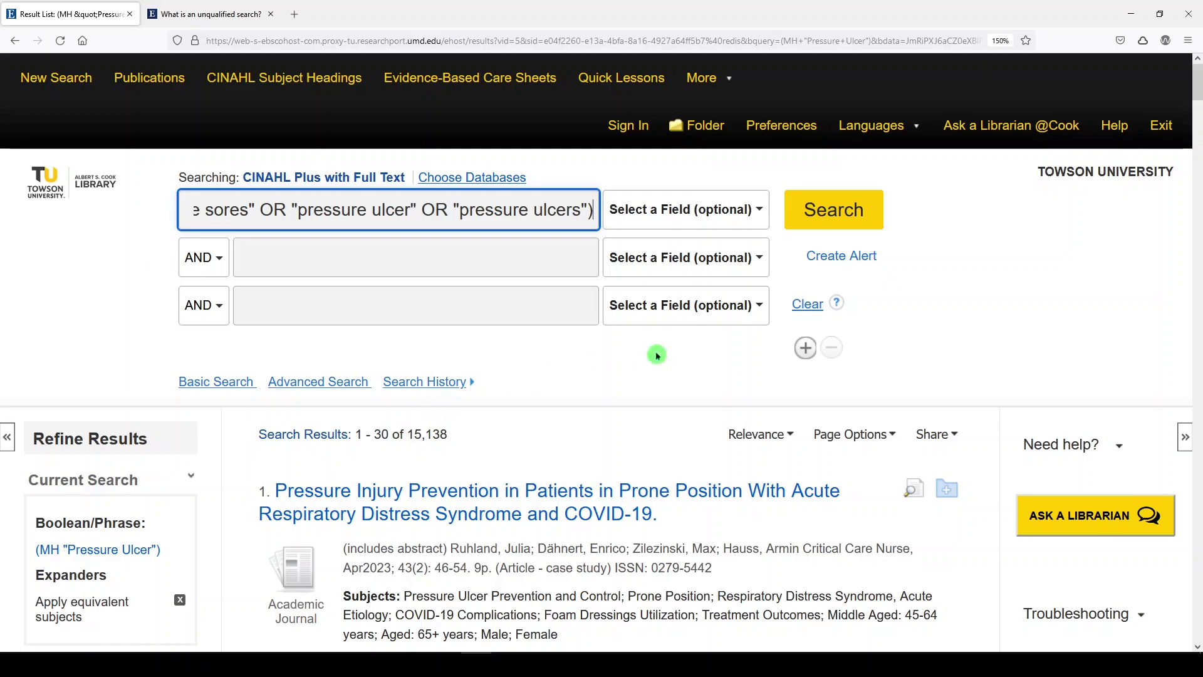
click(838, 213)
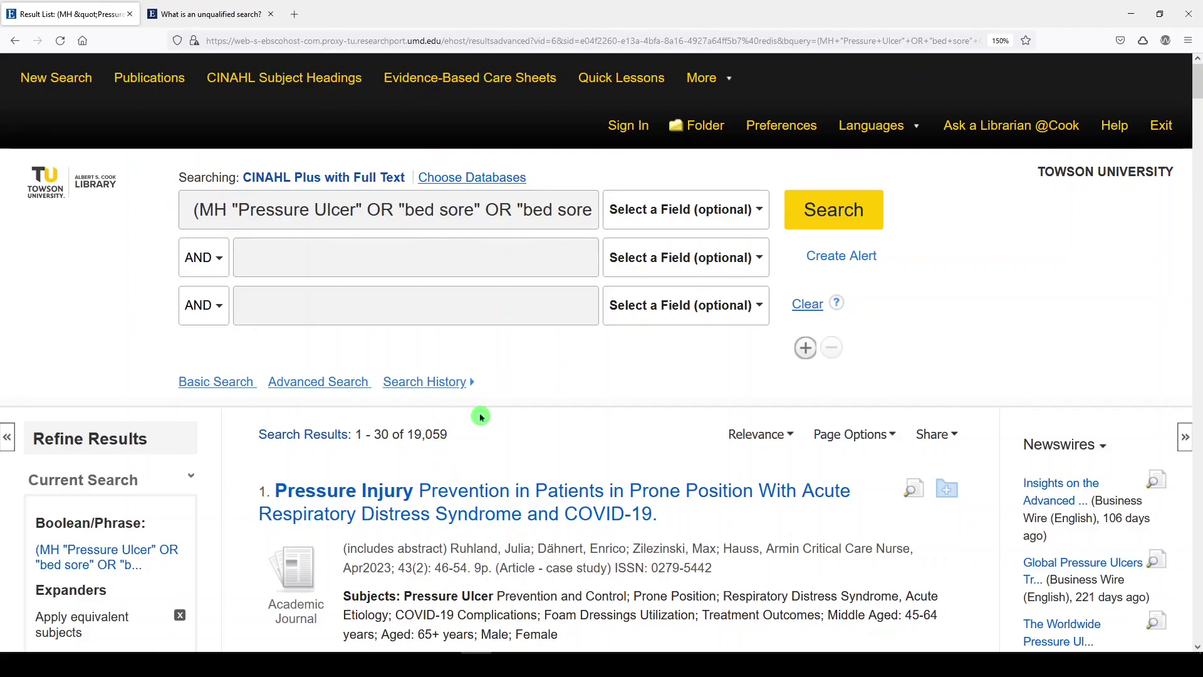
click(323, 653)
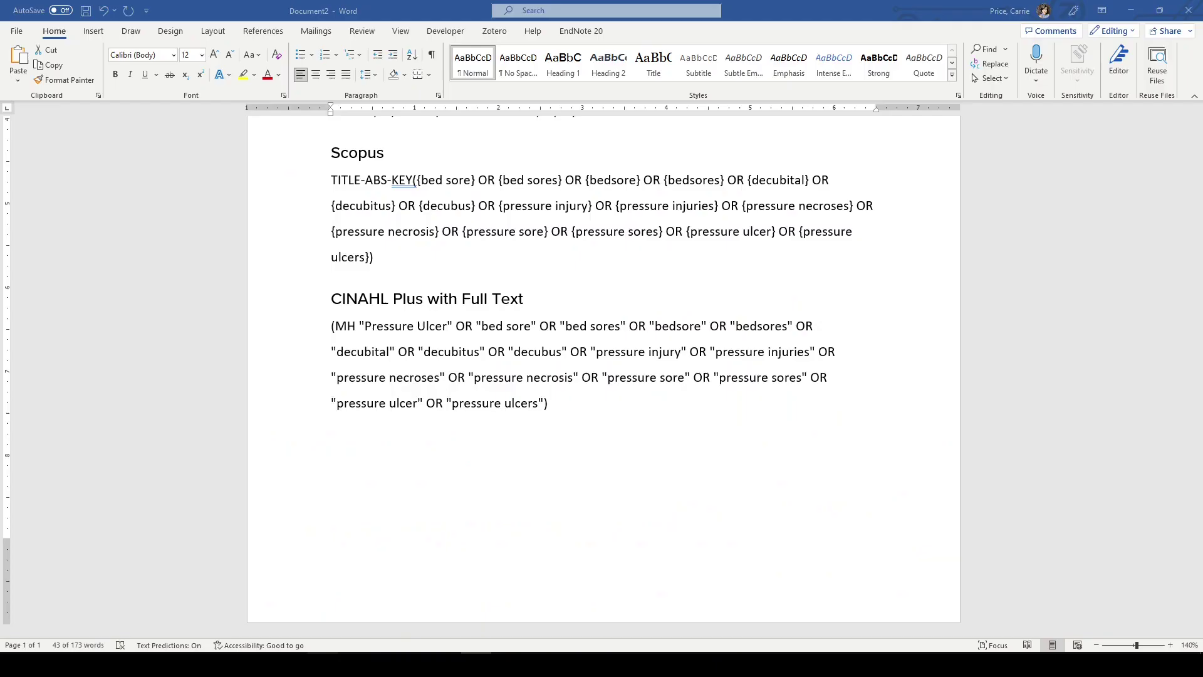
- Insert 'TI (' before "bed sore" and paste a copy of the OR TI keyword group at the end
click(570, 418)
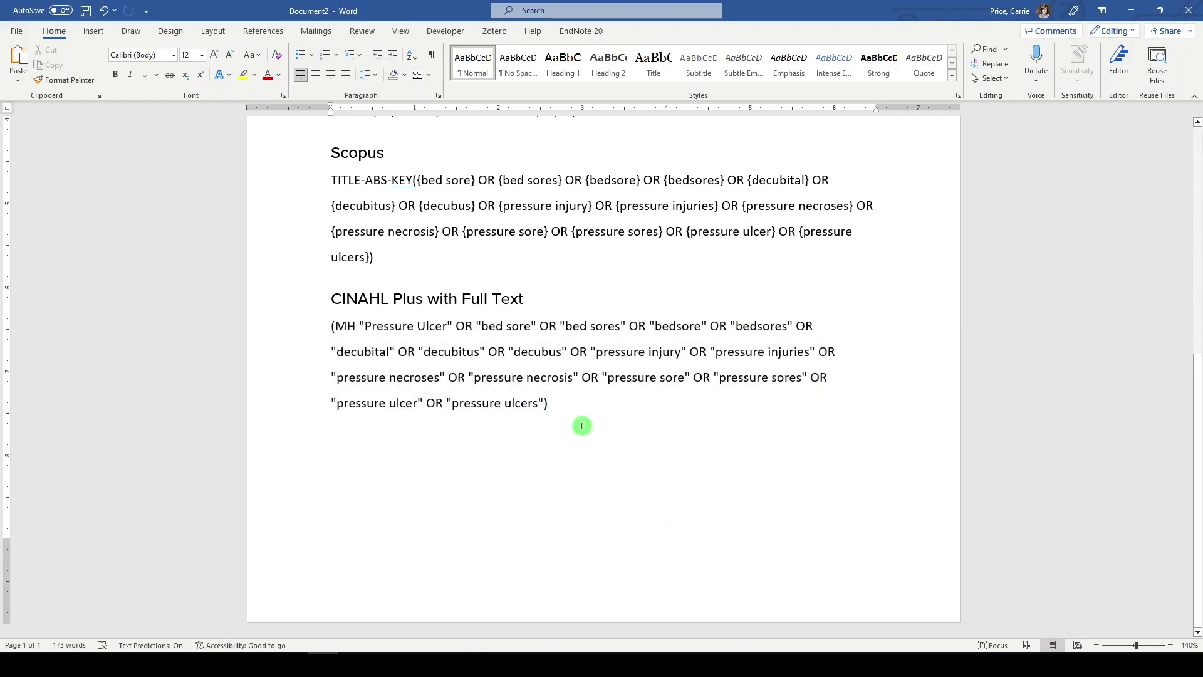
click(476, 325)
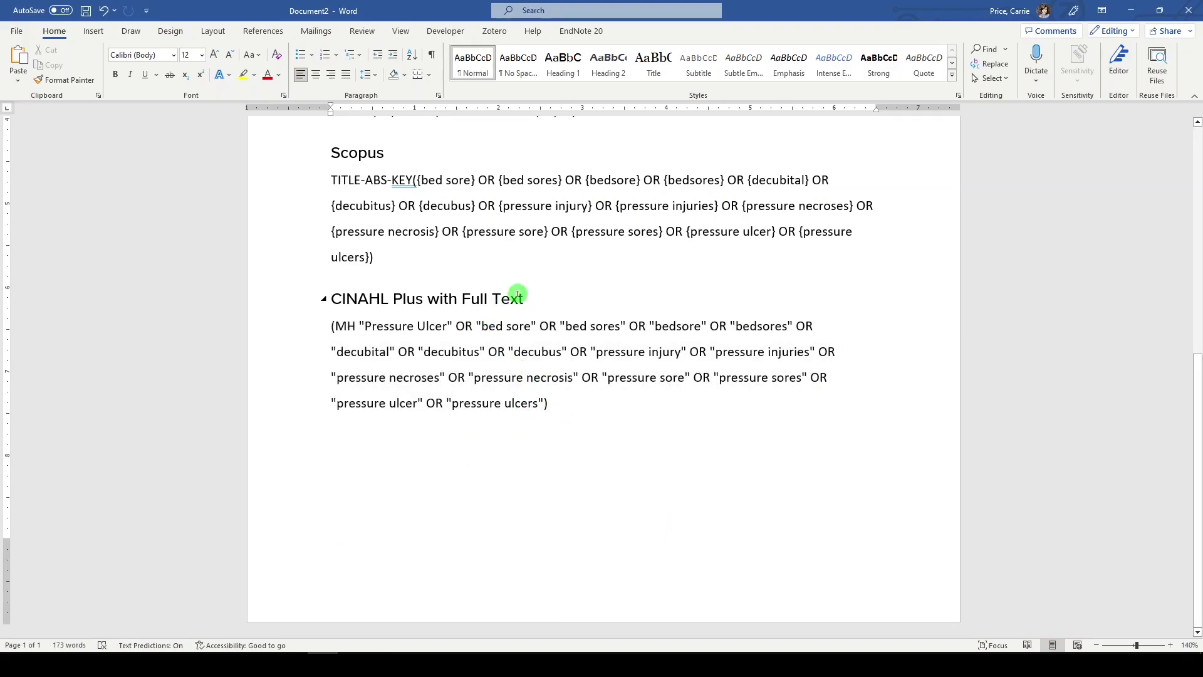
text(TI )
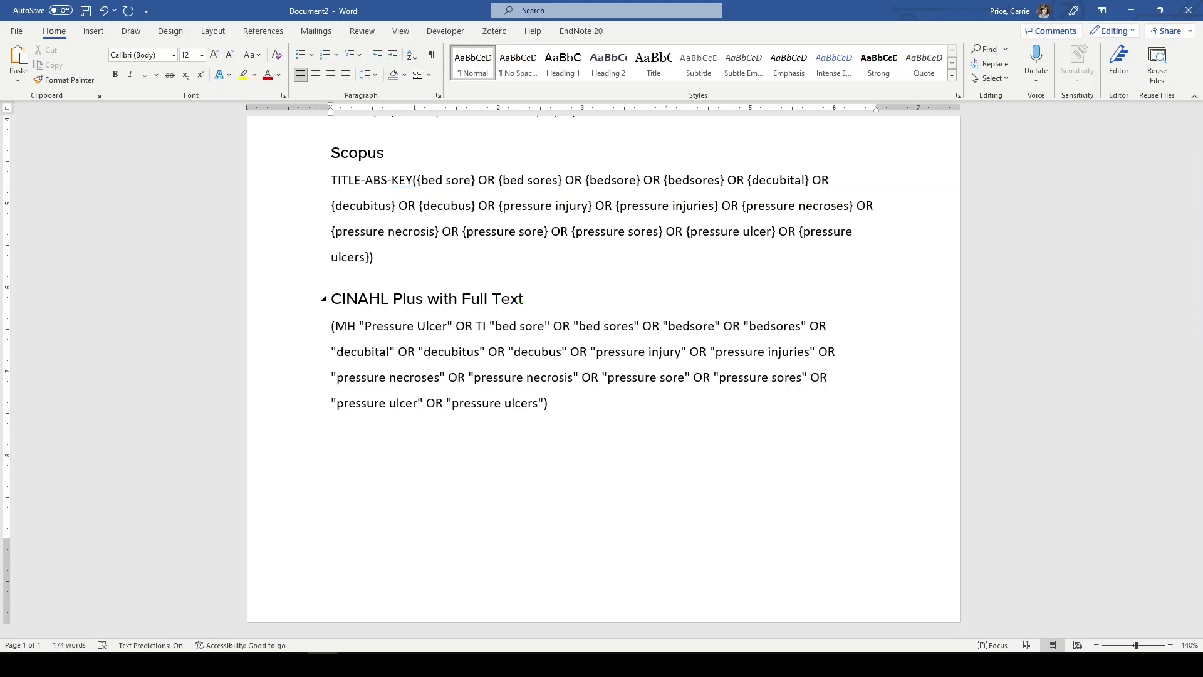
text(()
drag(536, 404, 462, 327)
key(ctrl+c)
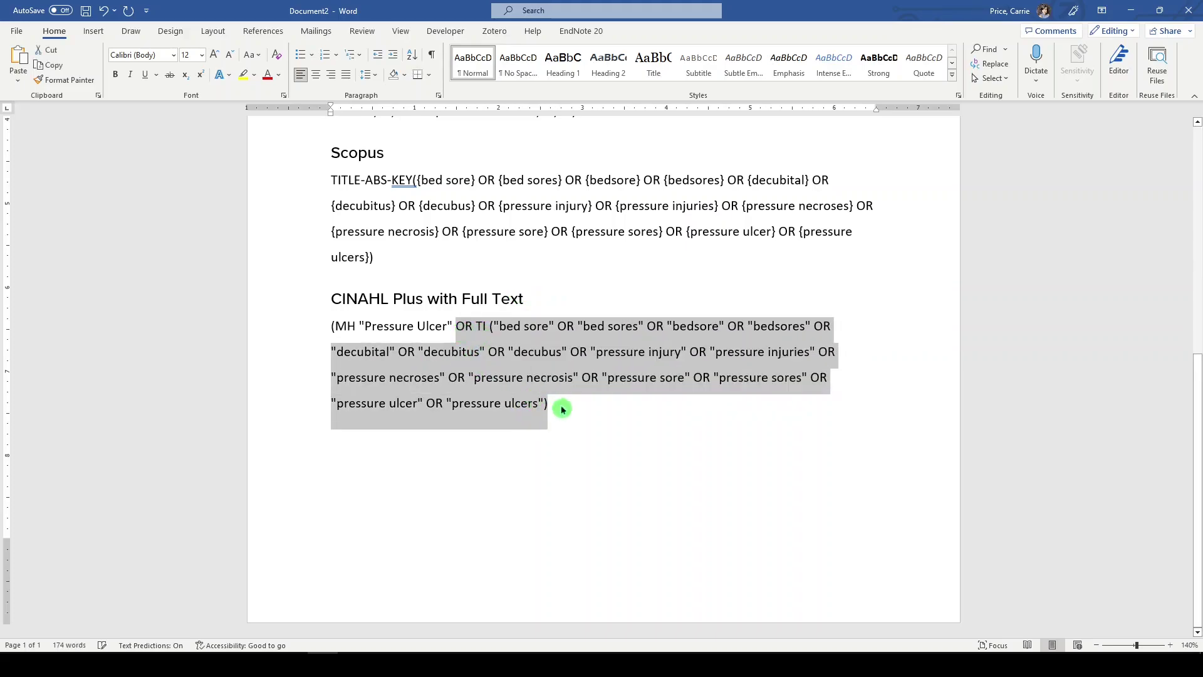
click(560, 404)
key(ctrl+v)
- Change the second group's TI to AB, add ')' after "Pressure Ulcer", and select the query
double_click(576, 403)
text(AB)
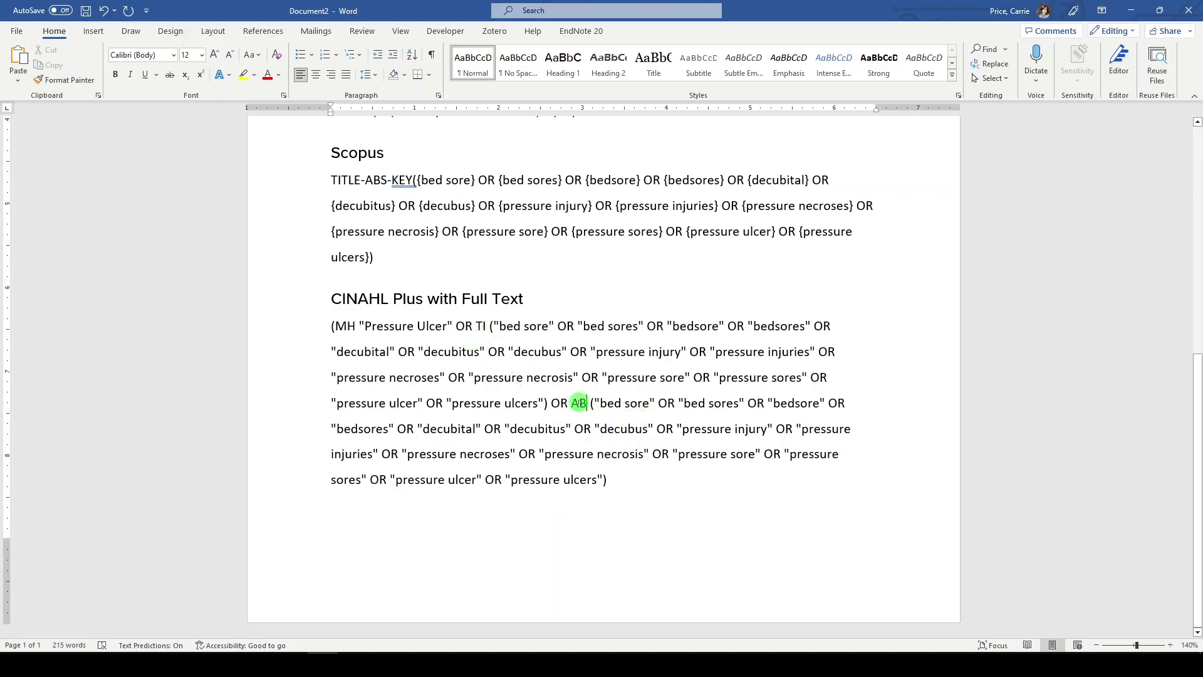
click(455, 327)
text())
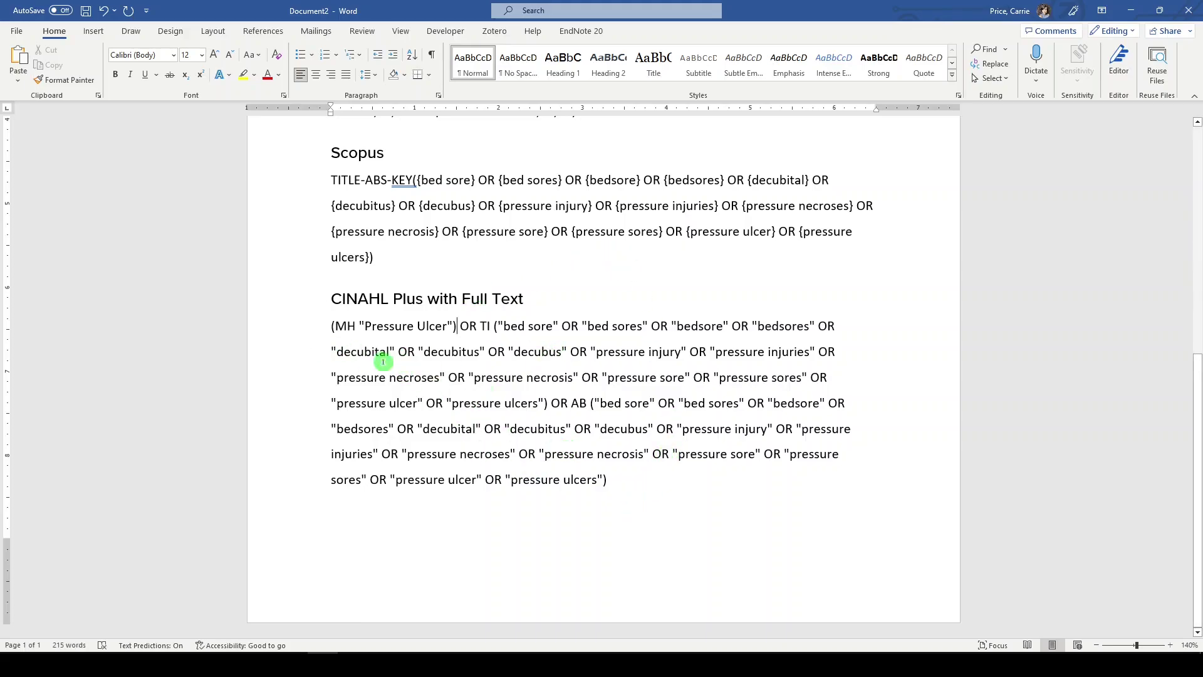
click(612, 480)
drag(612, 481, 315, 338)
- Paste the revised TI/AB query into the EBSCOhost search box and run it, getting 18,987 results
key(alt+Tab)
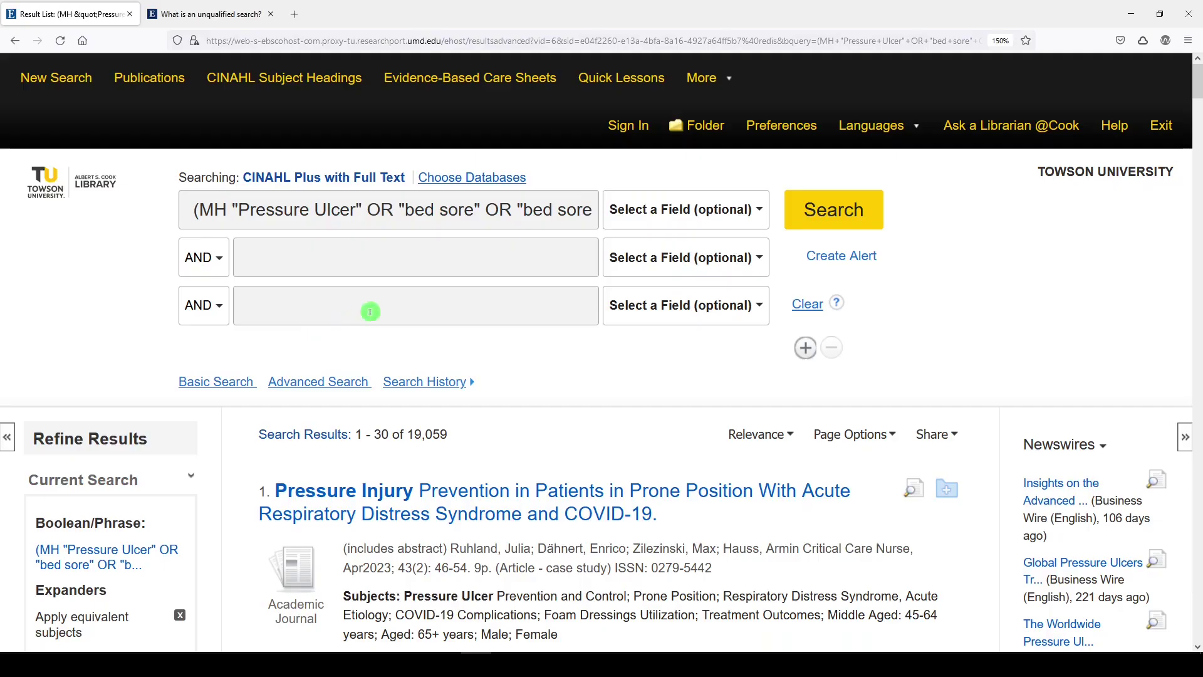
click(490, 207)
key(ctrl+a)
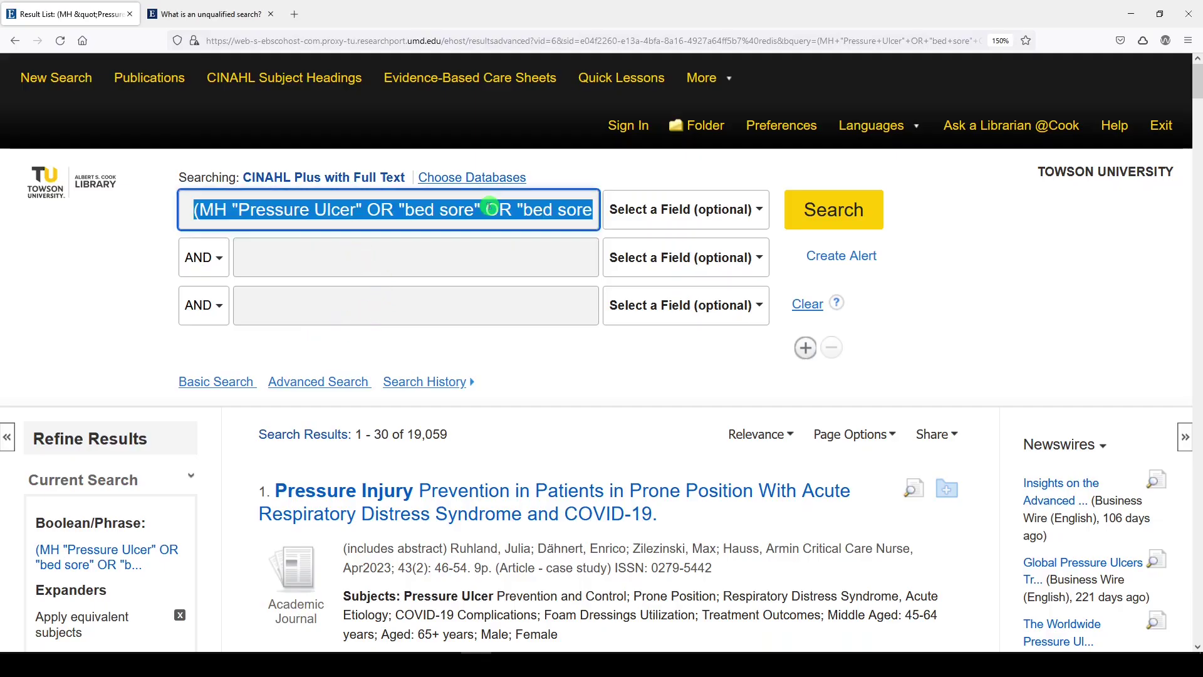
key(BackSpace)
key(ctrl+v)
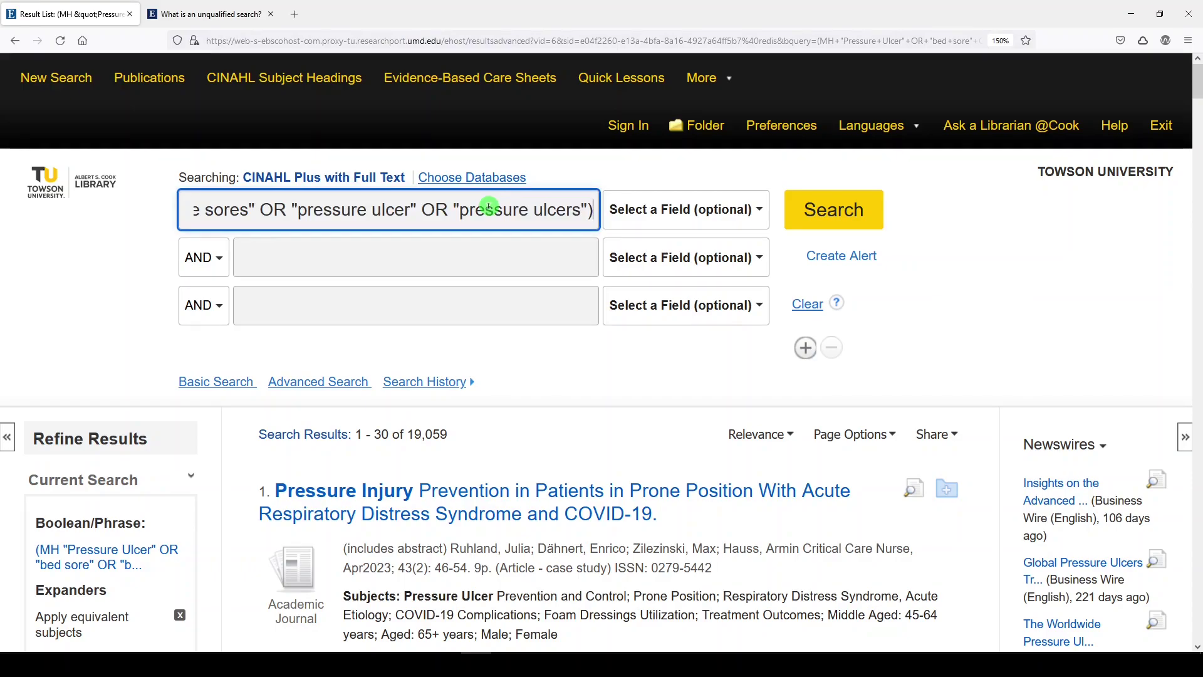
click(697, 210)
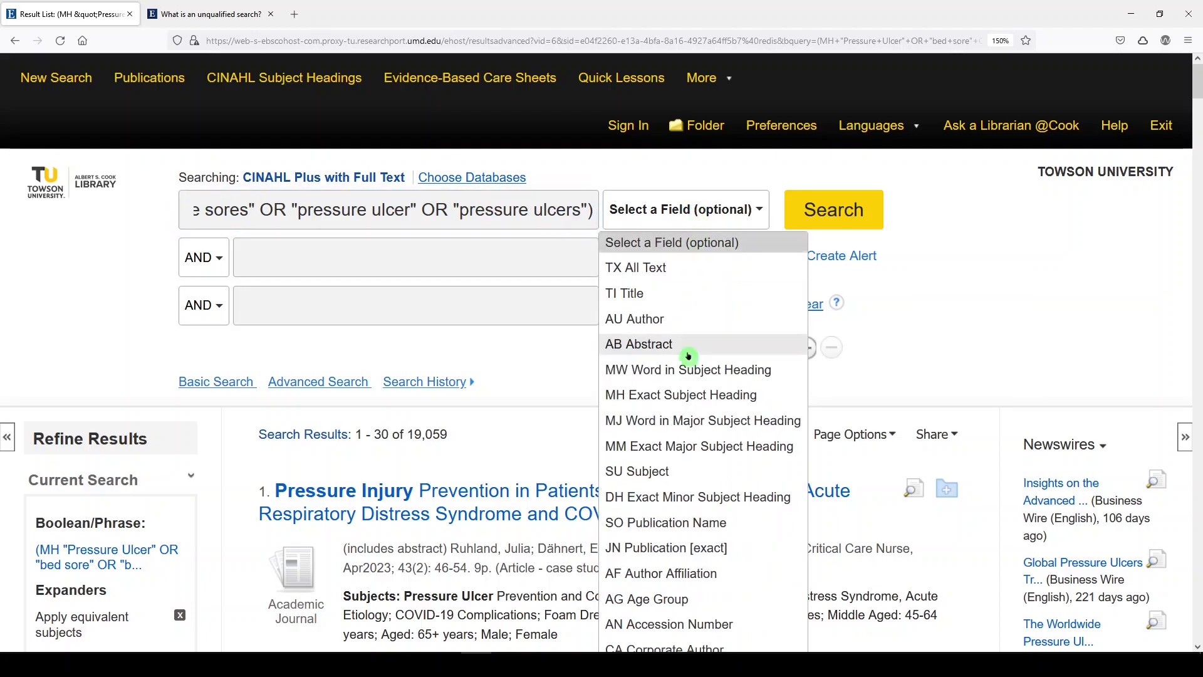
scroll(686, 370, down, 2)
scroll(680, 401, down, 2)
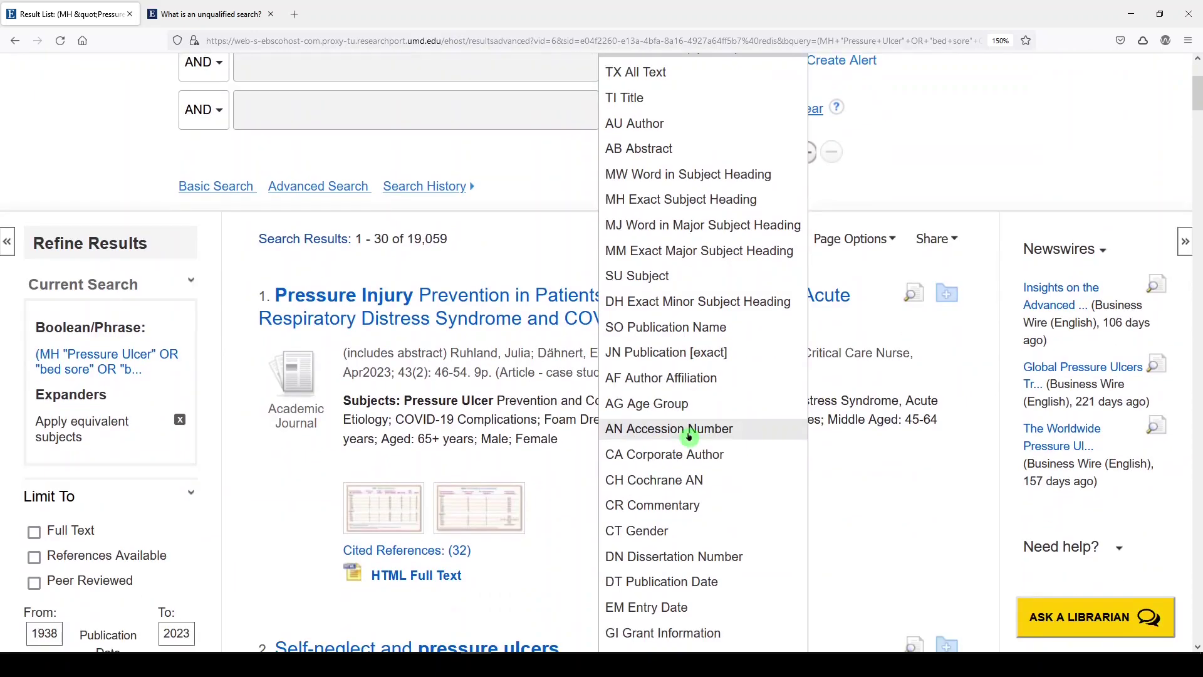
scroll(693, 435, up, 4)
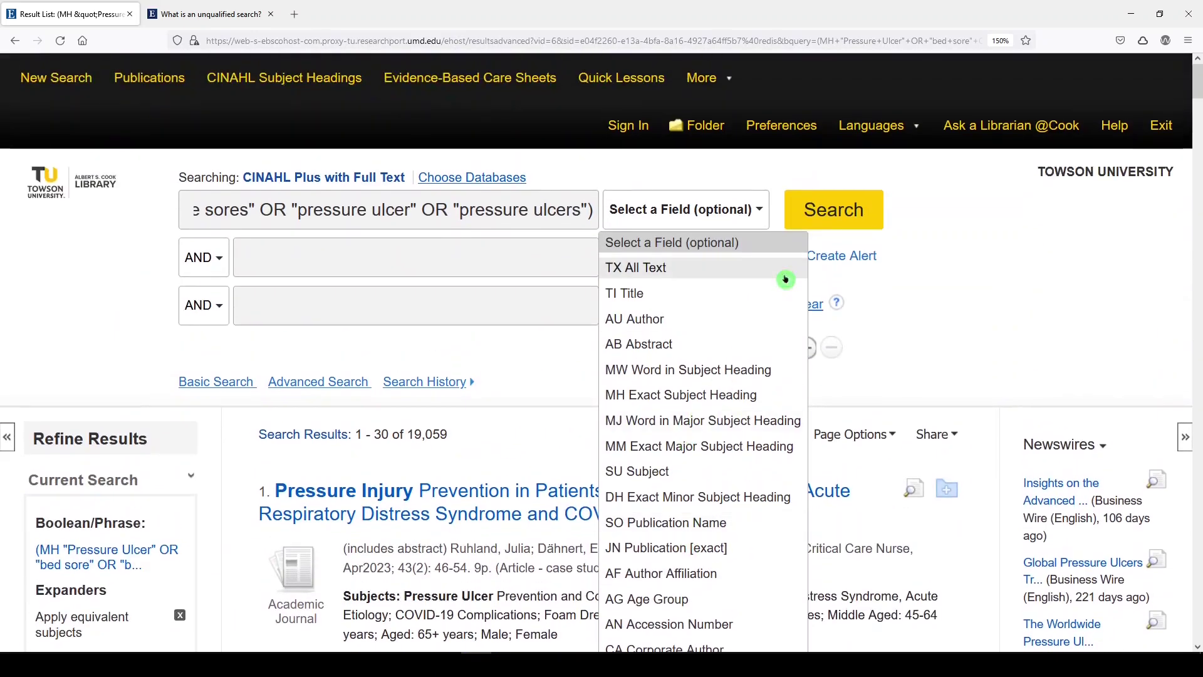
click(921, 258)
click(817, 213)
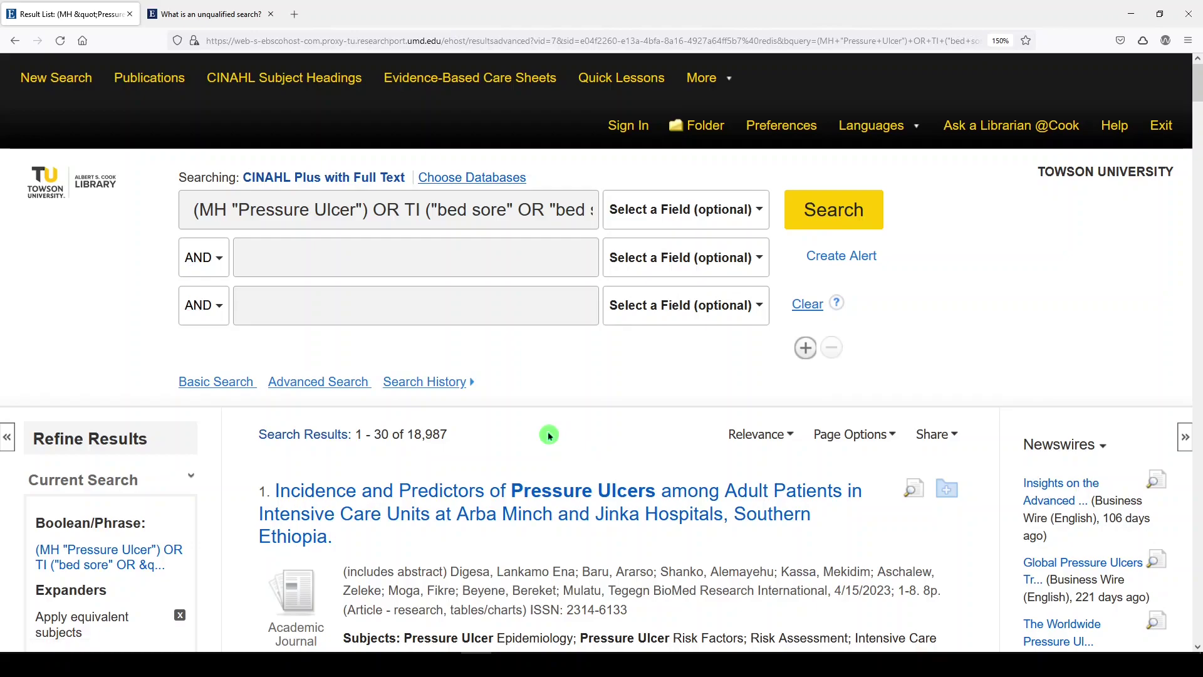
- Open Search History, where the revised query appears as S3
scroll(549, 435, down, 2)
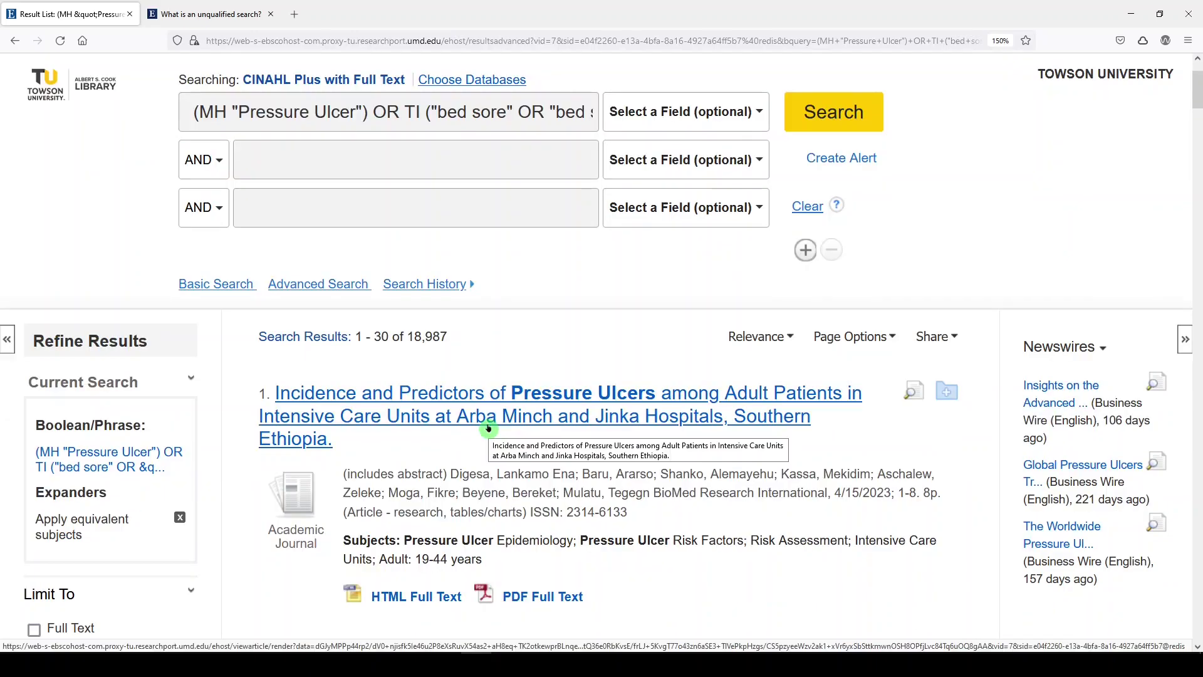
scroll(488, 428, down, 2)
scroll(439, 344, up, 4)
click(424, 383)
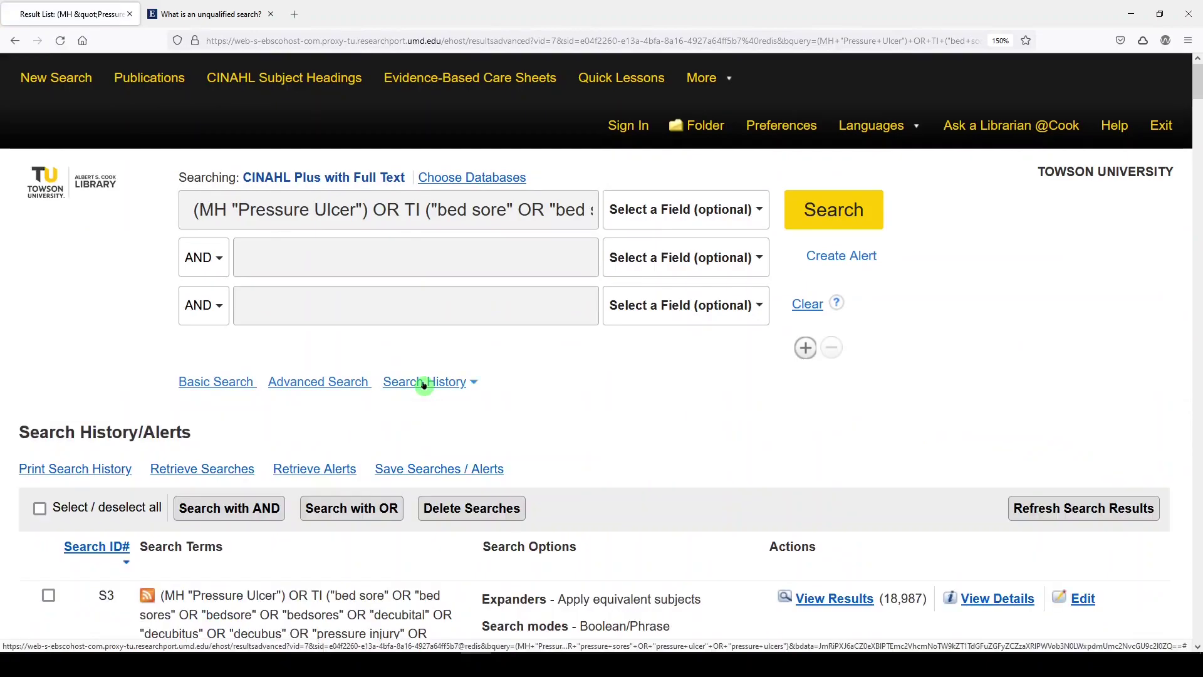
- Scroll through EBSCOhost's search history comparing S1 (15,138), S2 (19,059) and S3 (18,987), then back up
scroll(551, 376, down, 5)
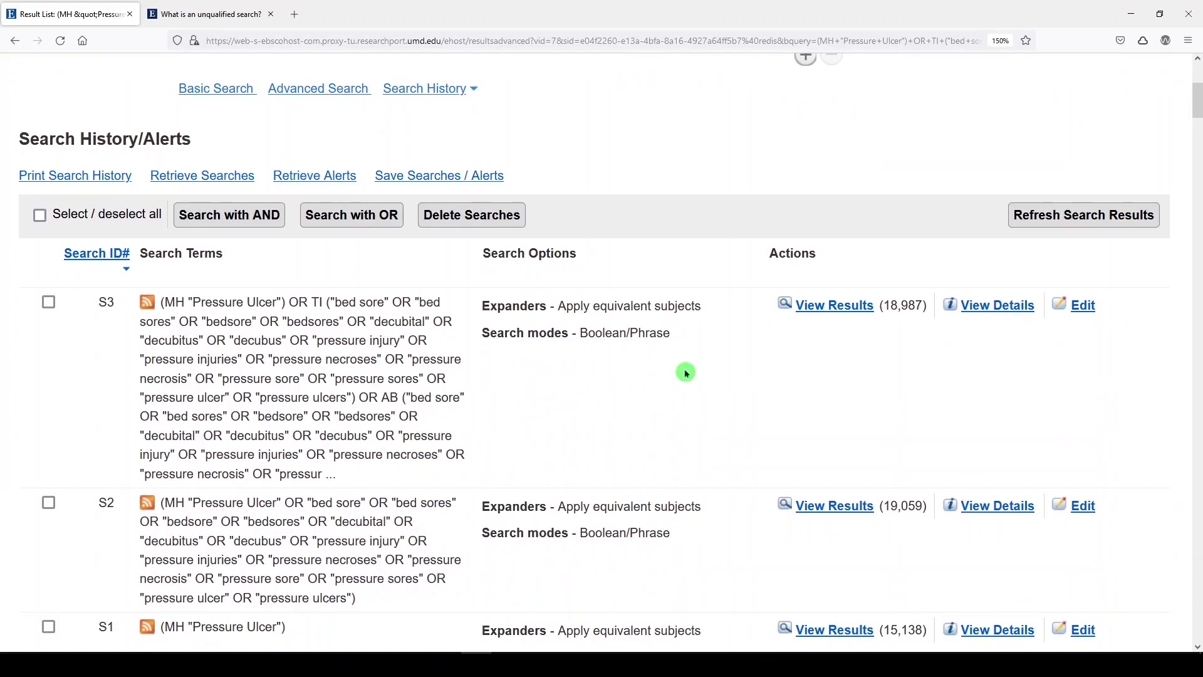
scroll(771, 431, down, 2)
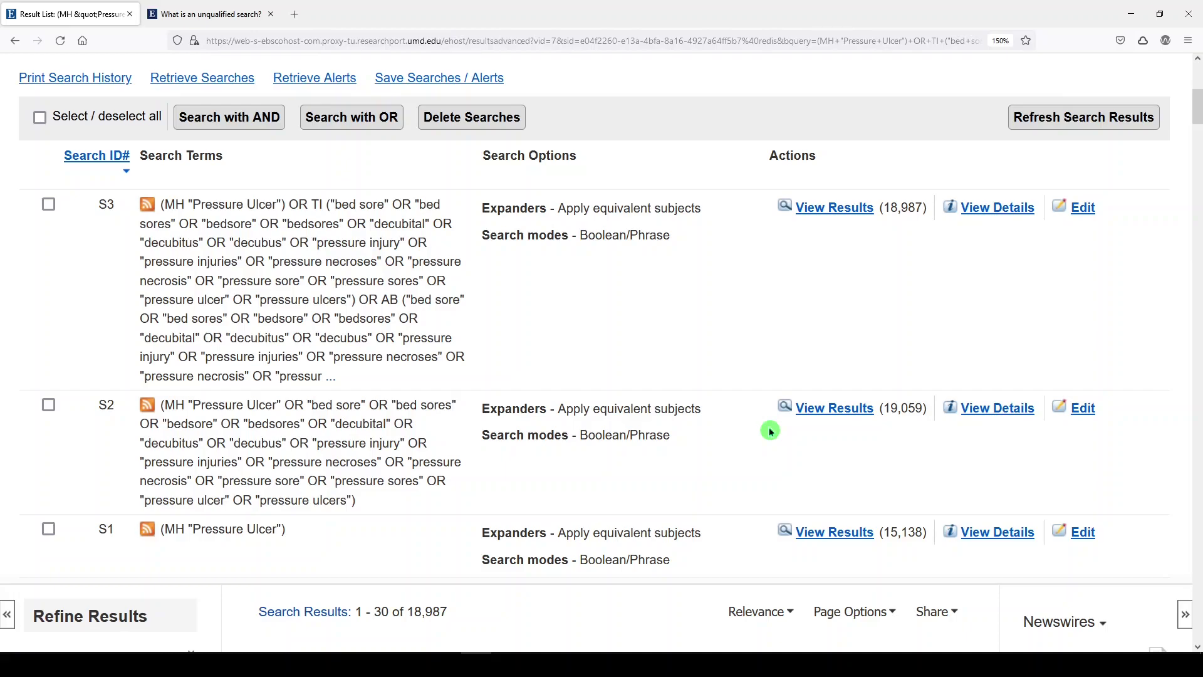
scroll(762, 436, down, 2)
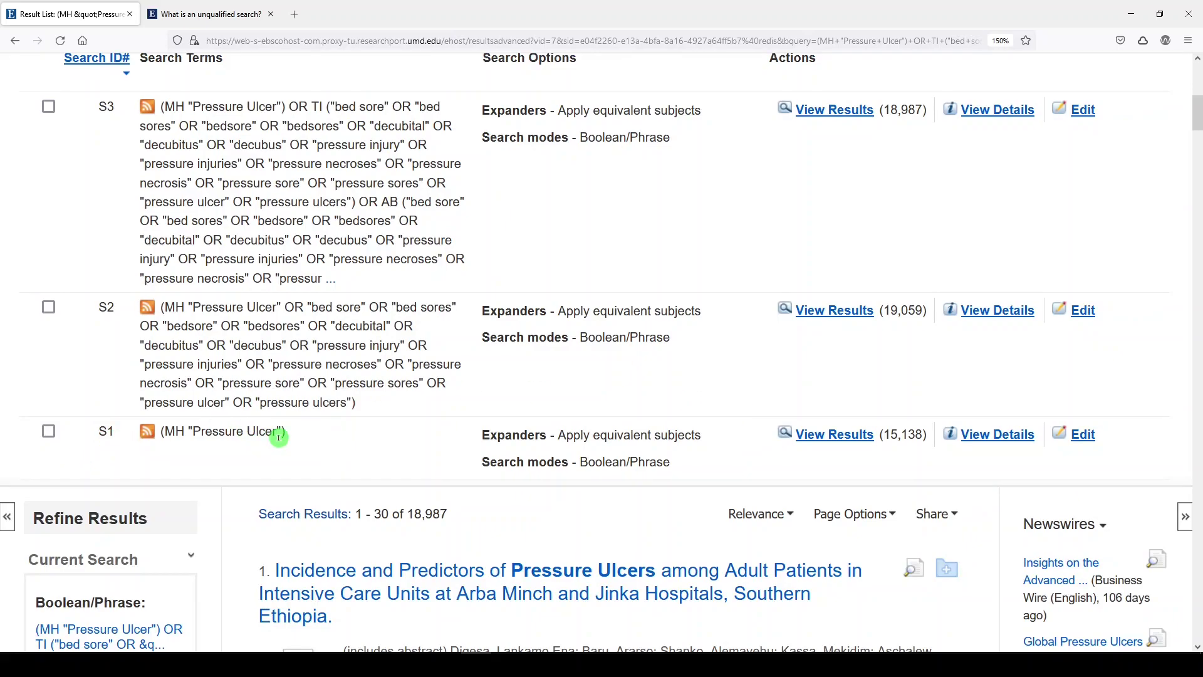
scroll(376, 420, up, 2)
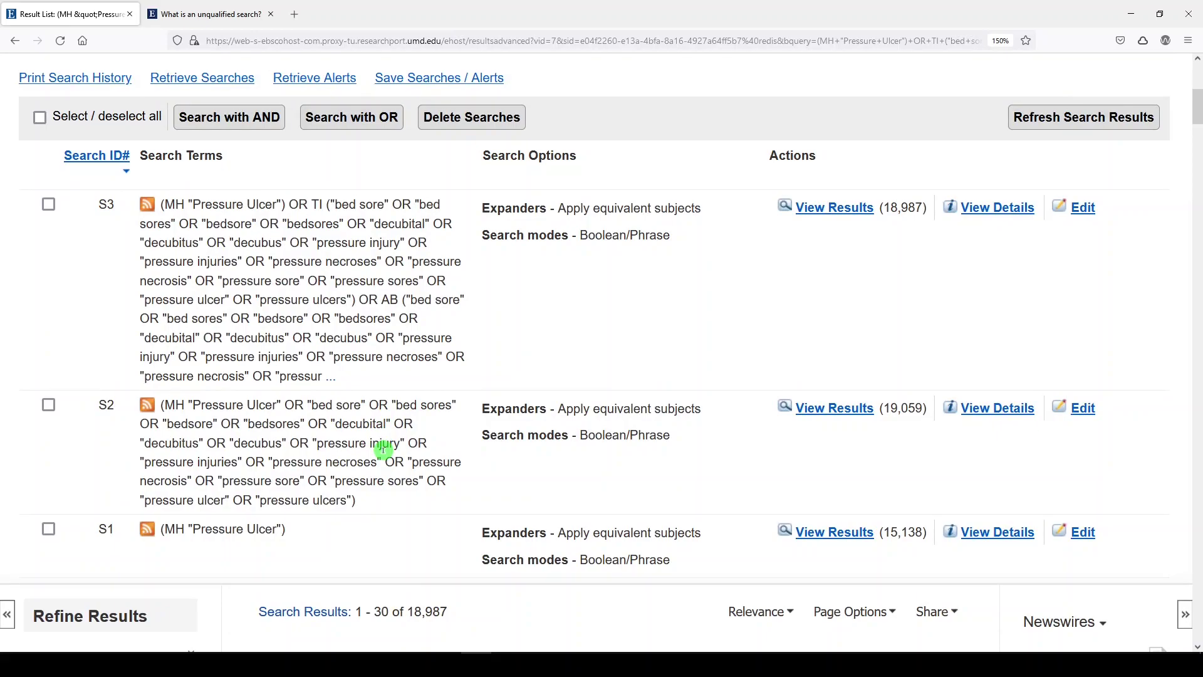
scroll(384, 449, up, 8)
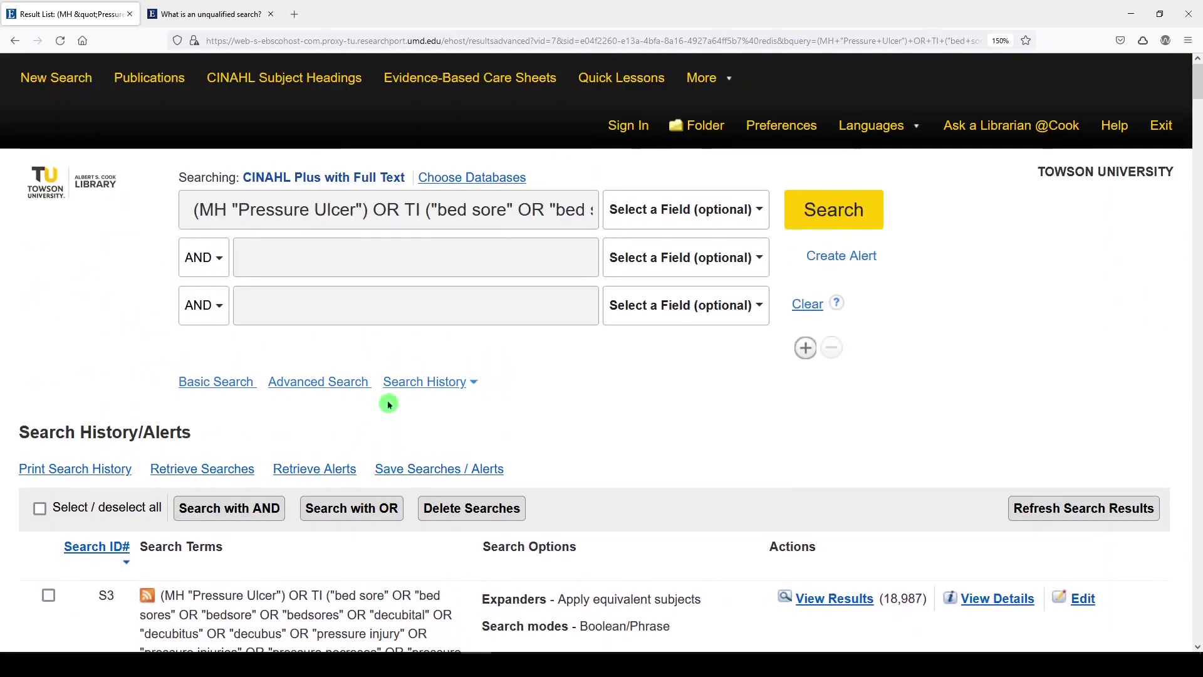
- Switch back to Word and deselect the CINAHL Plus query text
key(alt+Tab)
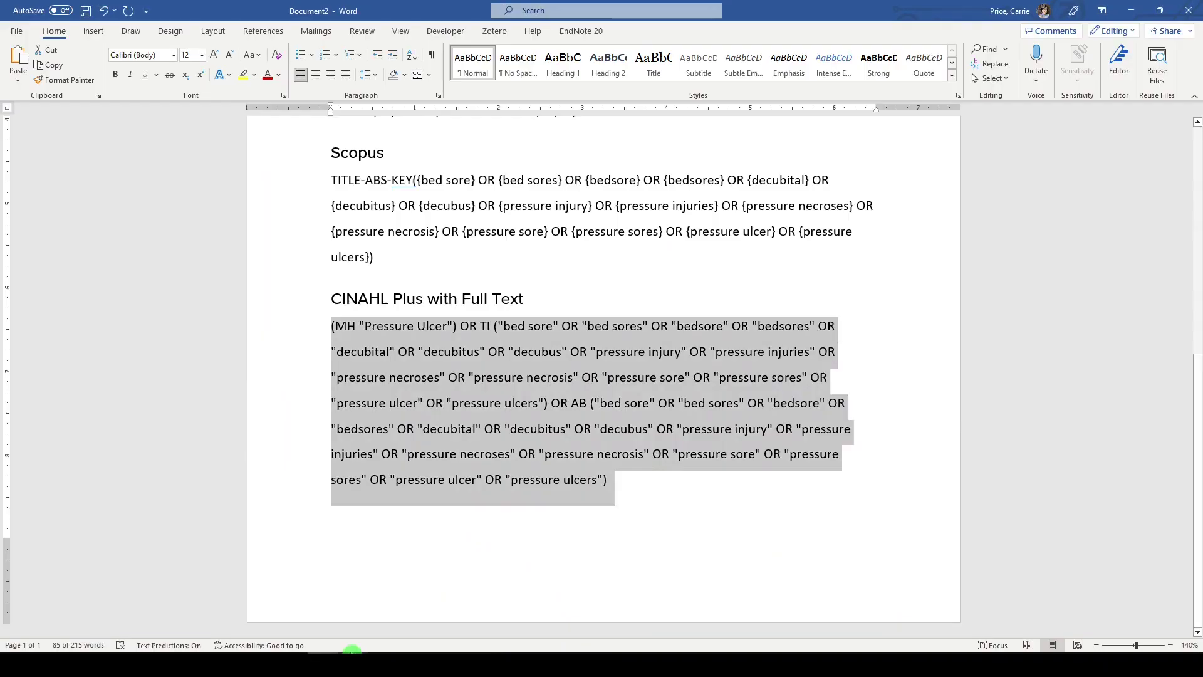
click(384, 339)
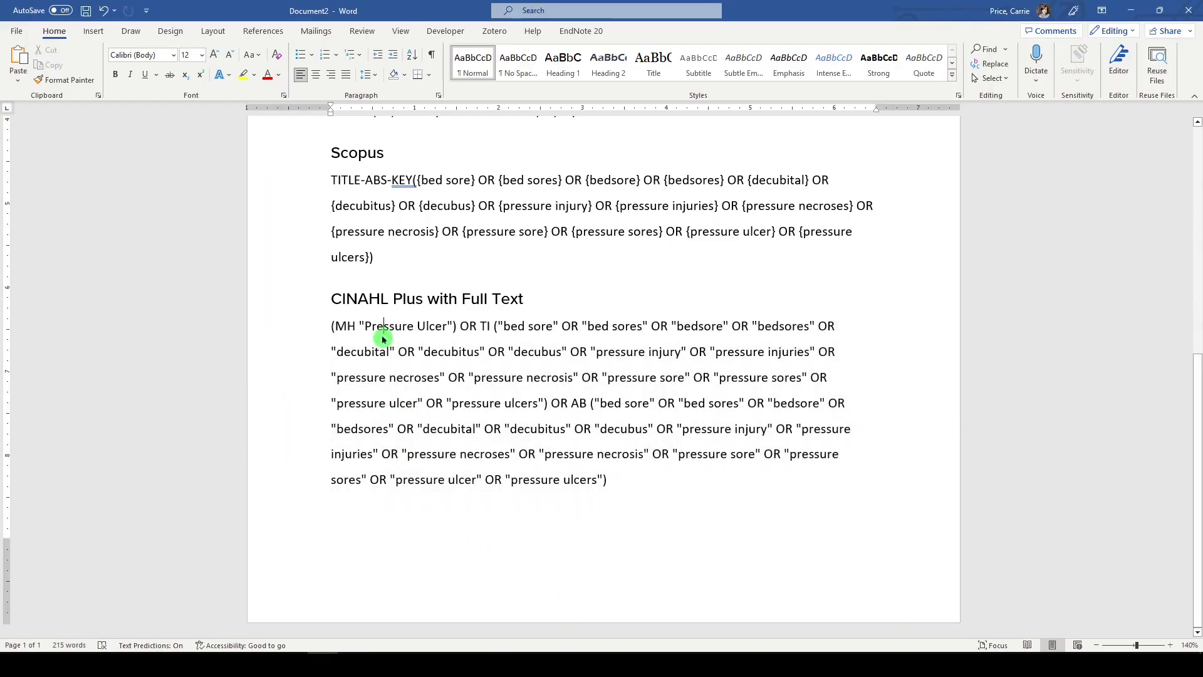